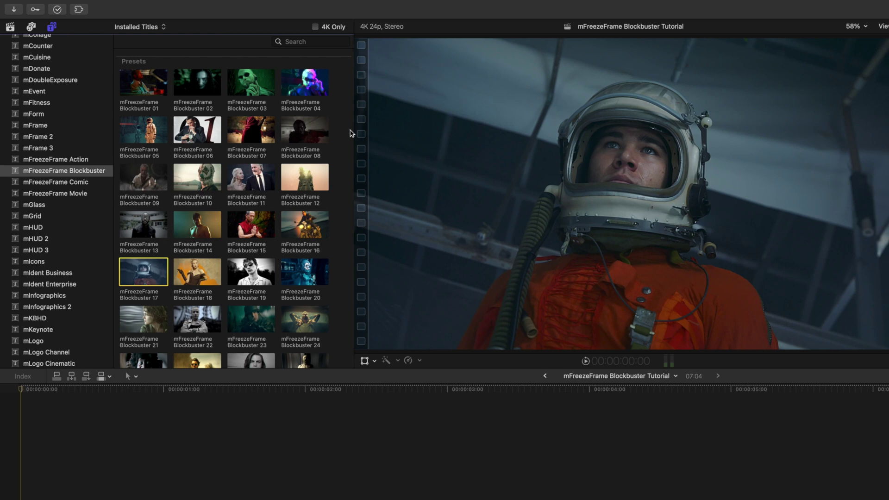
Browse the presets, backgrounds, overlay effects and typography in the mFreezeFrame Blockbuster titles, and preview the footage.
click(86, 170)
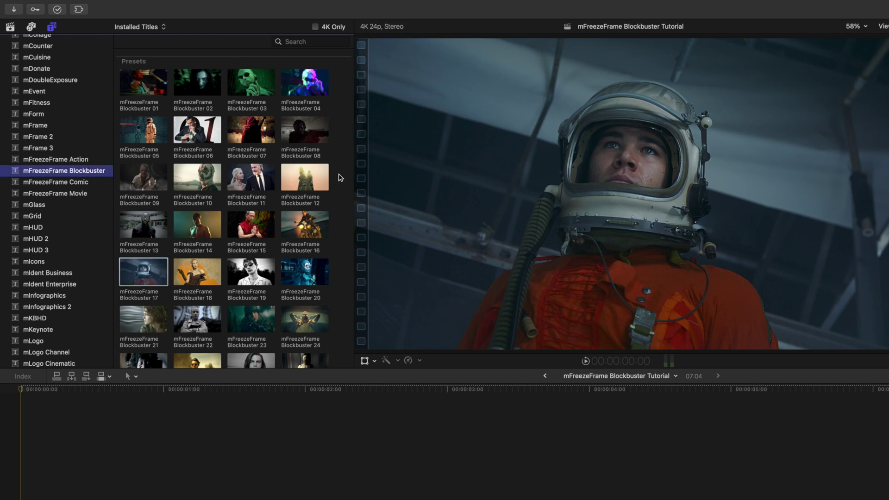
scroll(347, 177, down, 5)
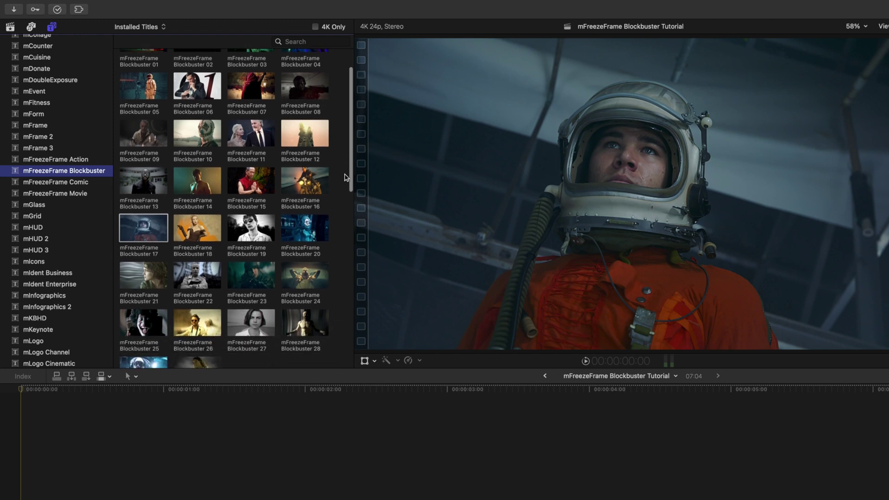
scroll(346, 177, down, 7)
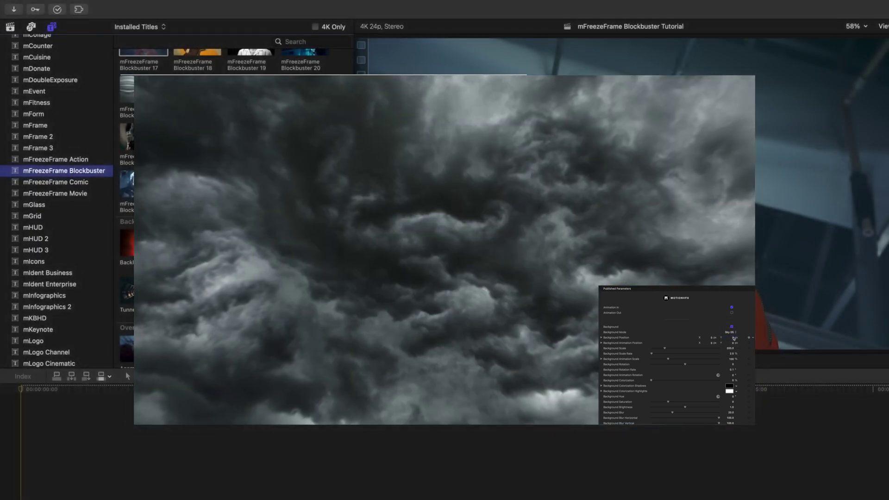
scroll(345, 178, down, 5)
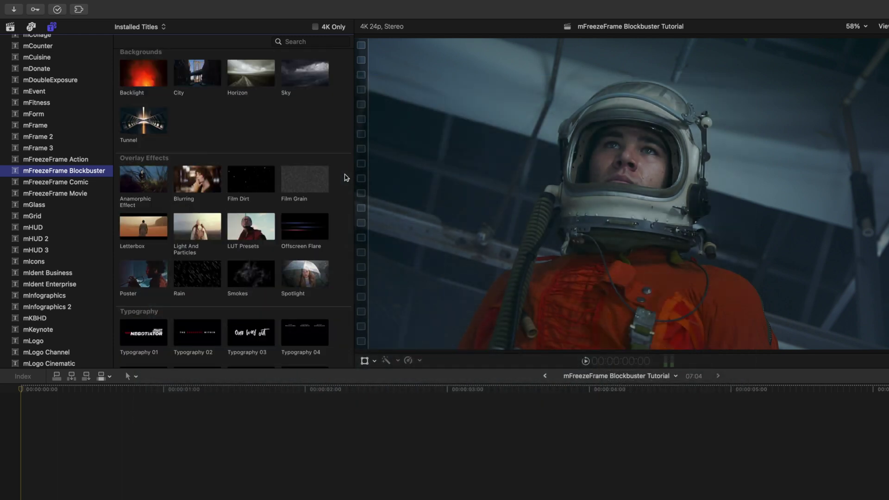
scroll(345, 177, down, 4)
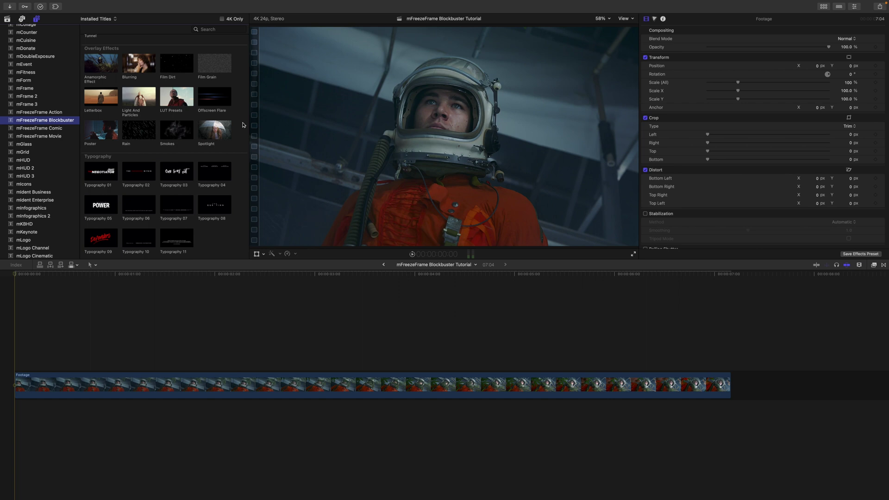
scroll(242, 124, up, 7)
scroll(242, 124, up, 1)
scroll(243, 125, down, 5)
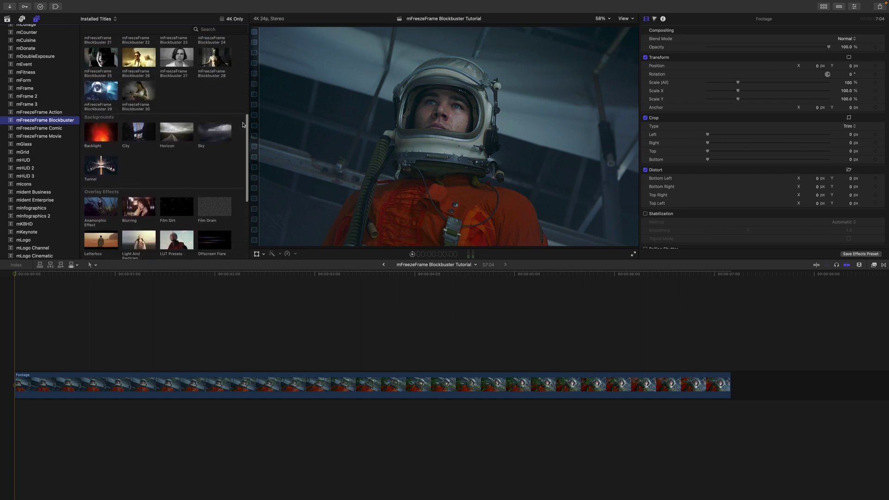
scroll(242, 124, up, 13)
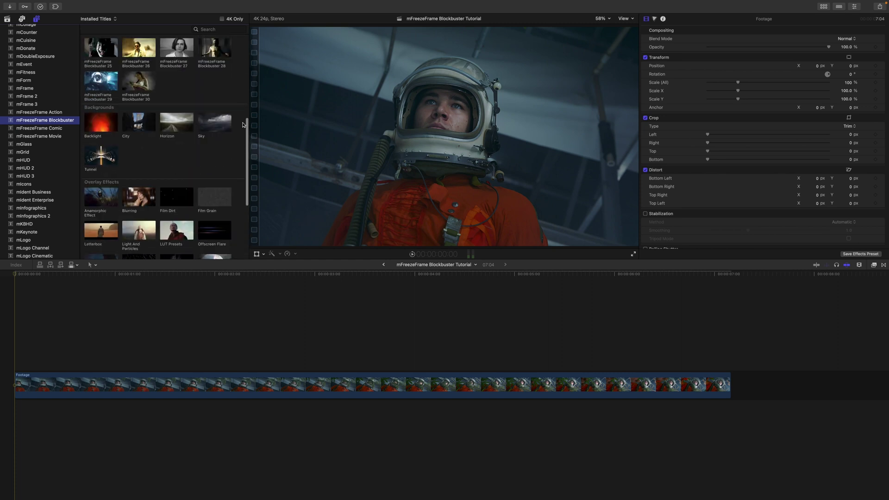
key(space)
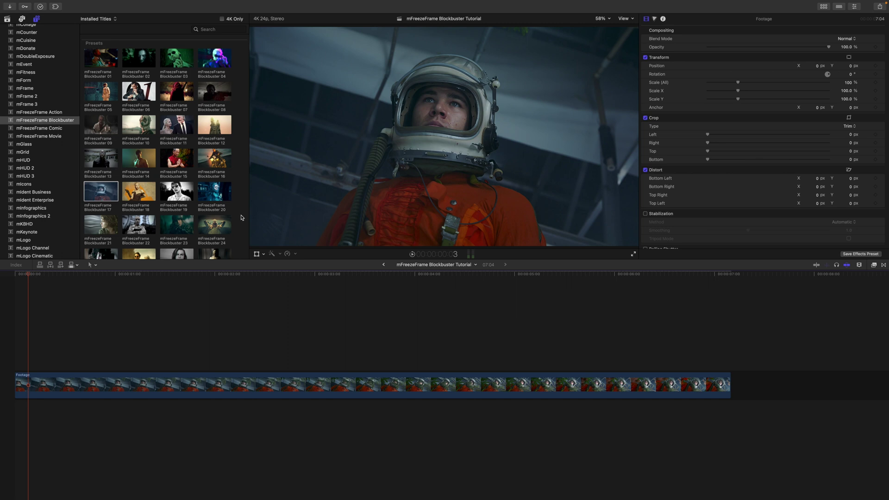
Add the mFreezeFrame Blockbuster 17 title above the footage so that it starts at frame 2.
click(101, 193)
drag(101, 193, 21, 348)
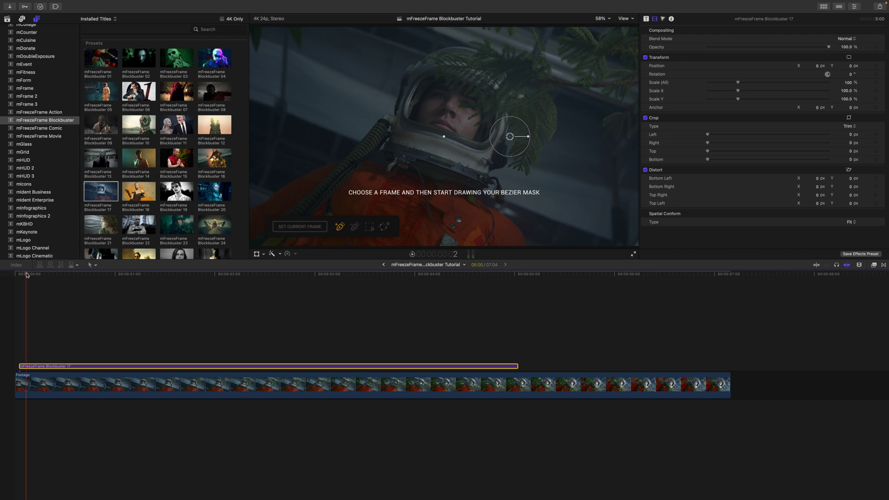
click(20, 275)
drag(19, 274, 15, 274)
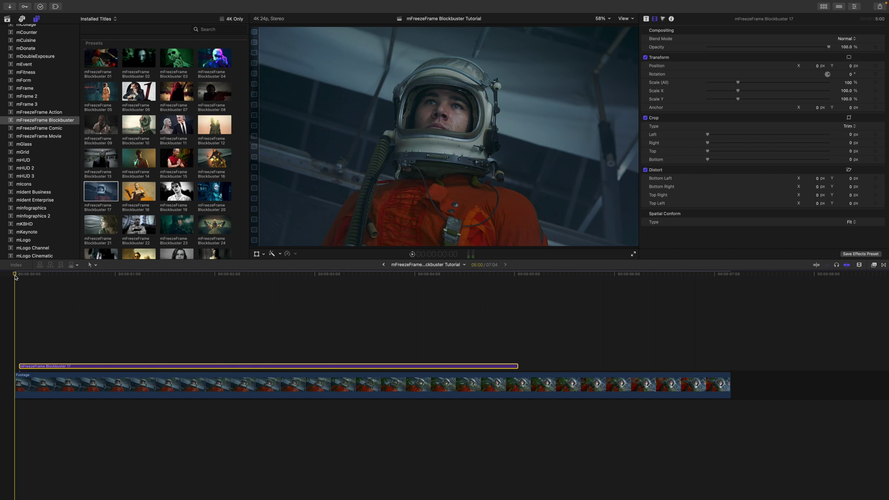
key(Right)
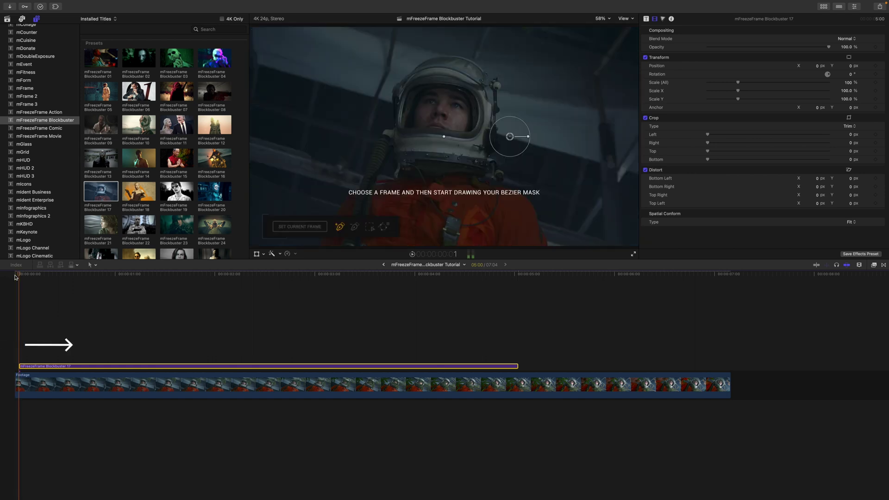
key(Right)
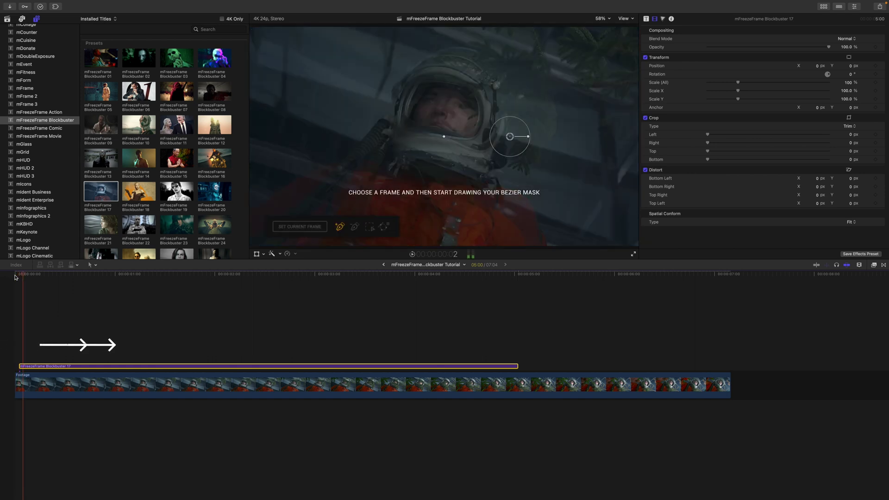
drag(30, 367, 37, 367)
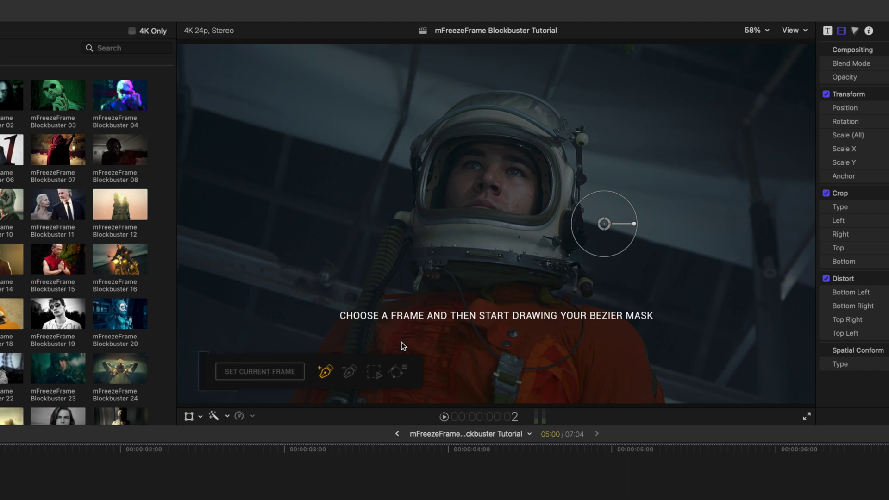
Set the current frame at the title's start as the mask's freeze frame and scrub ahead to frame 7.
click(256, 371)
click(286, 370)
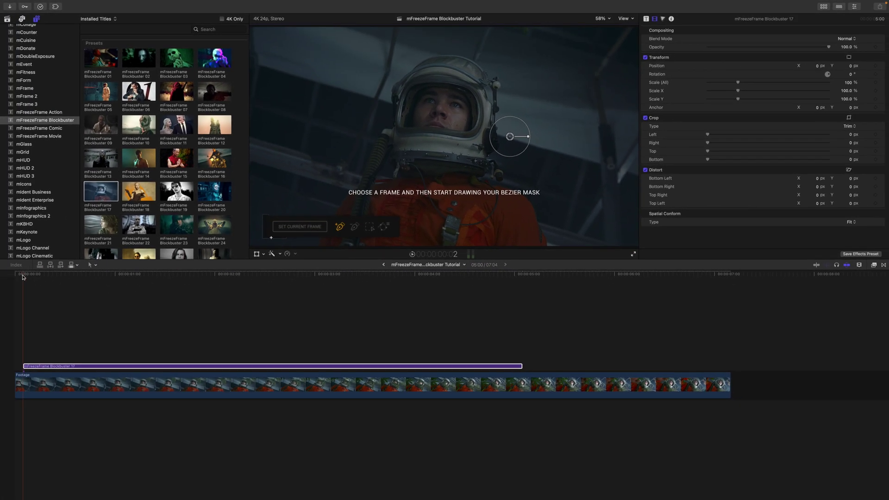
drag(23, 277, 45, 300)
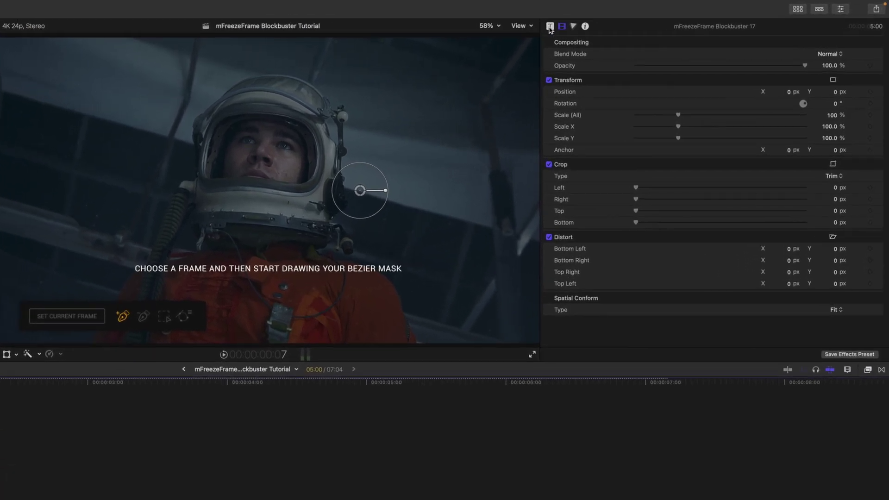
Show the title's published parameters and try Mask Frame values of 14 and 122 at different playhead positions.
click(549, 26)
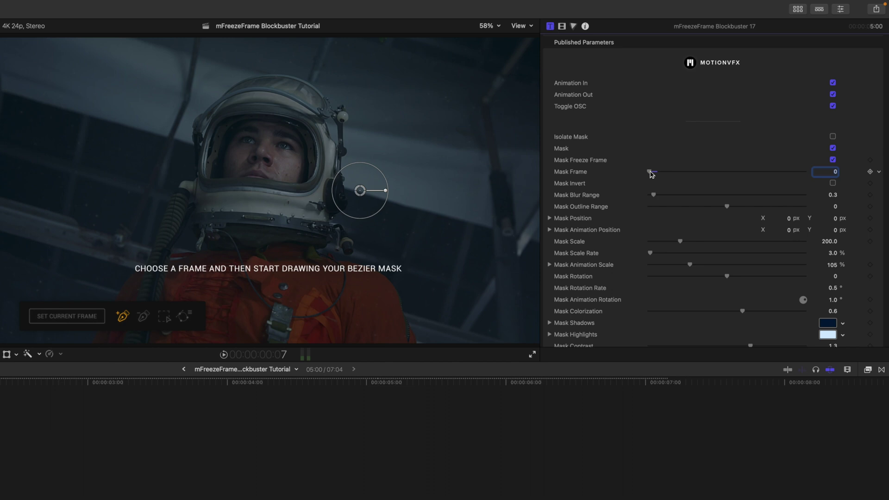
drag(650, 174, 654, 174)
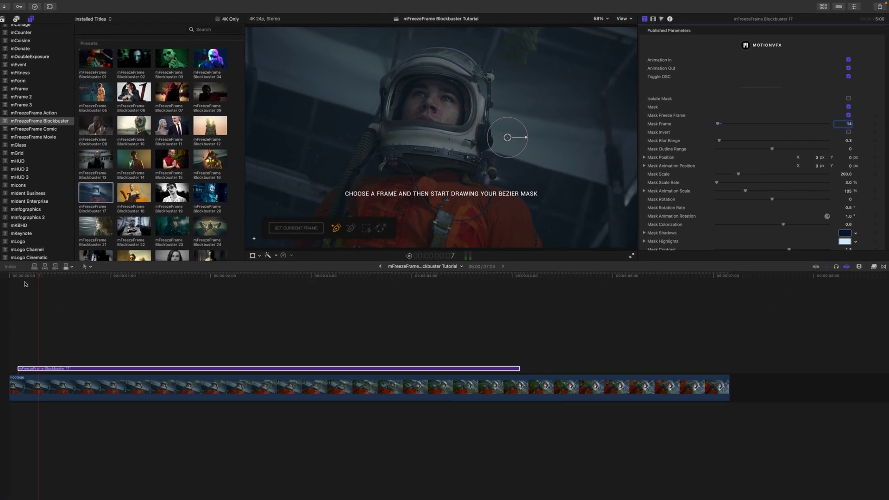
mouse_move(38, 278)
mouse_down()
mouse_move(22, 279)
mouse_move(54, 279)
mouse_up()
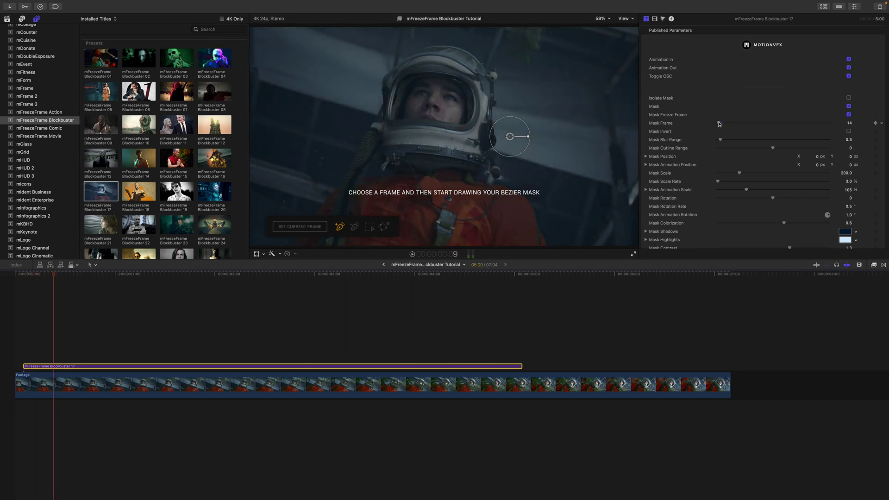
drag(719, 124, 730, 125)
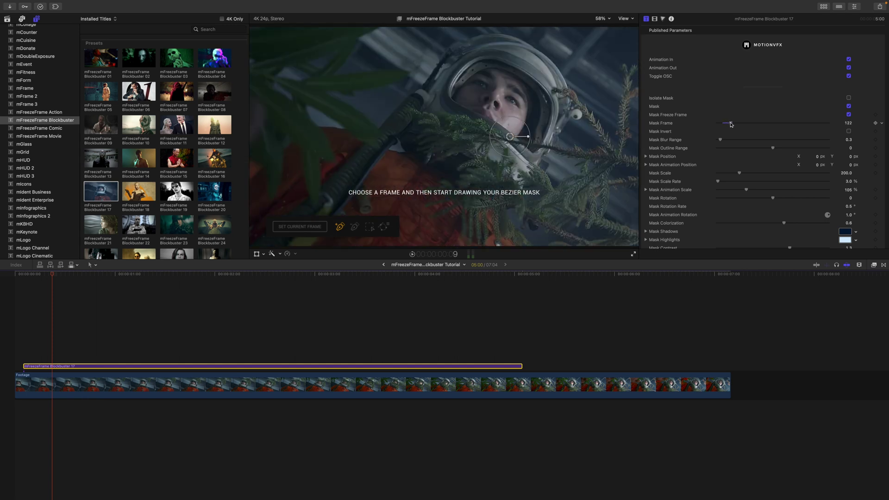
mouse_move(51, 277)
mouse_down()
mouse_move(39, 278)
mouse_move(106, 279)
mouse_move(36, 281)
mouse_up()
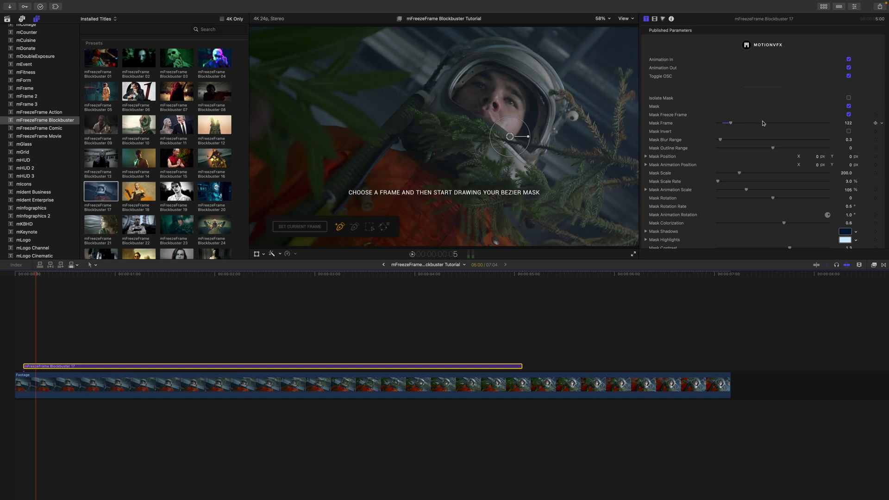
Set the title's Mask Frame to 0.
click(848, 122)
text(0)
key(Return)
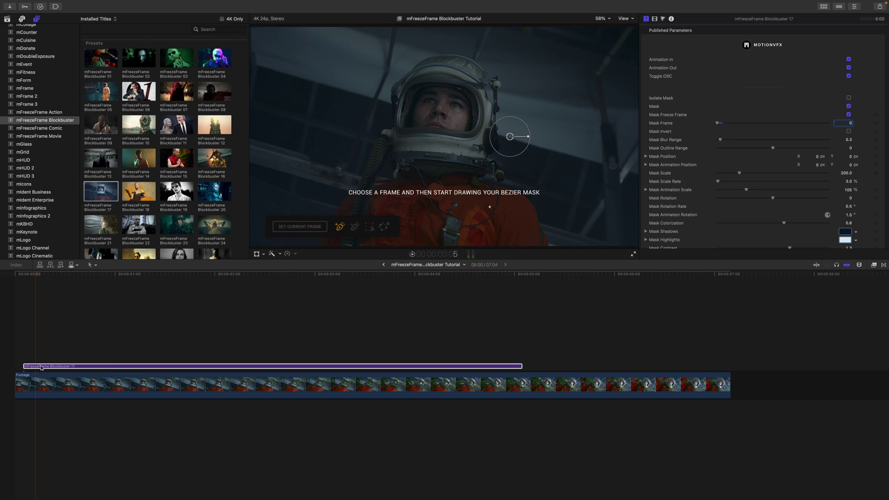
Move the on-screen mask toolbar to the picture's upper-left corner and set the viewer zoom to 50%.
click(335, 221)
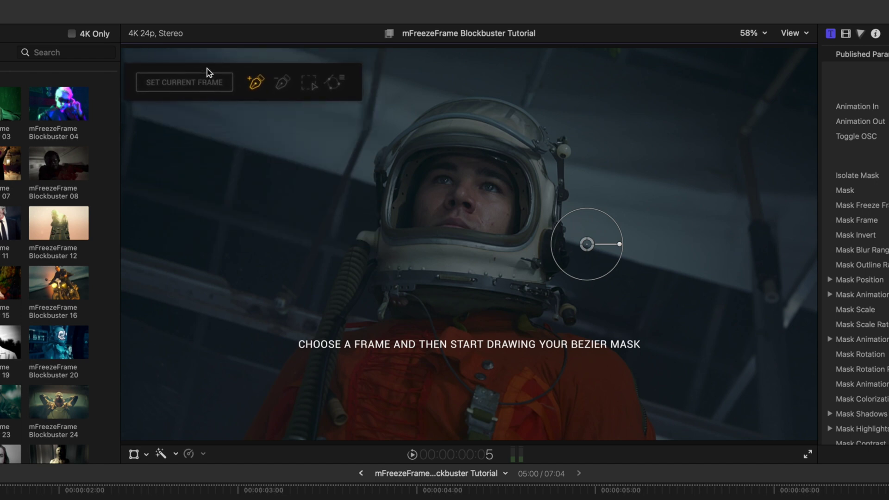
click(755, 36)
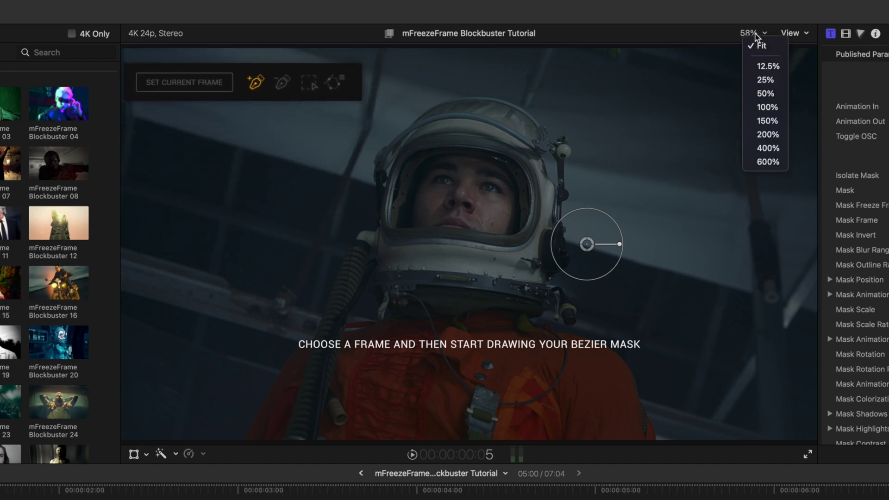
click(764, 93)
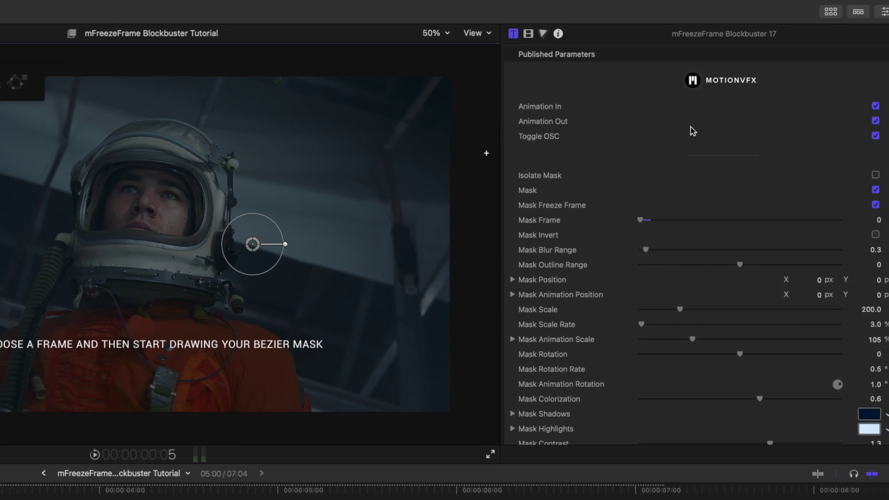
Hide the title's circular on-screen control by turning off Toggle OSC.
click(817, 136)
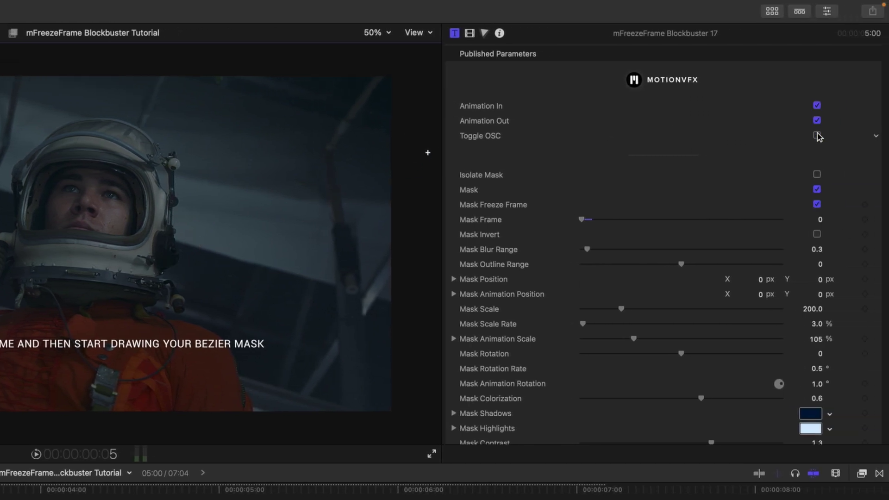
click(816, 136)
drag(214, 240, 197, 244)
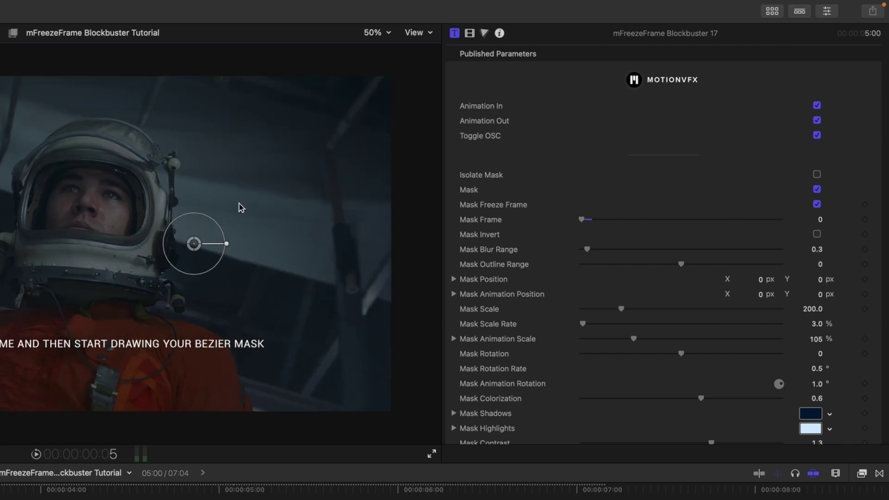
click(816, 136)
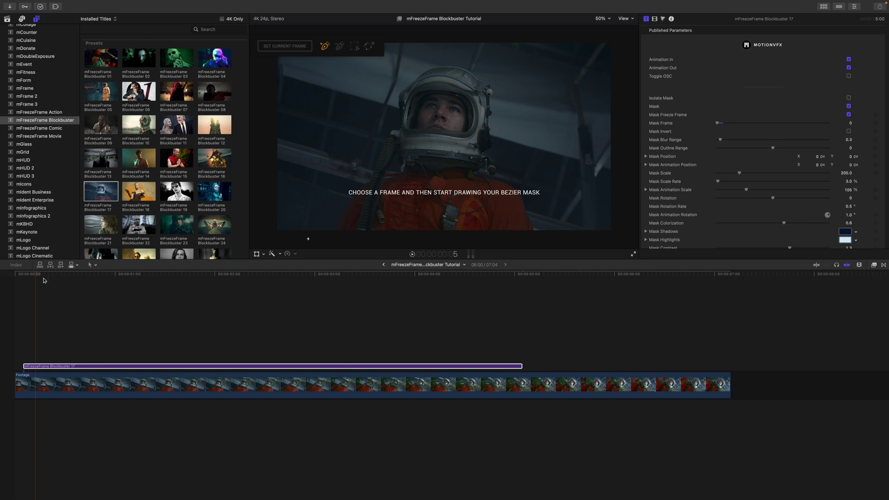
drag(37, 277, 95, 280)
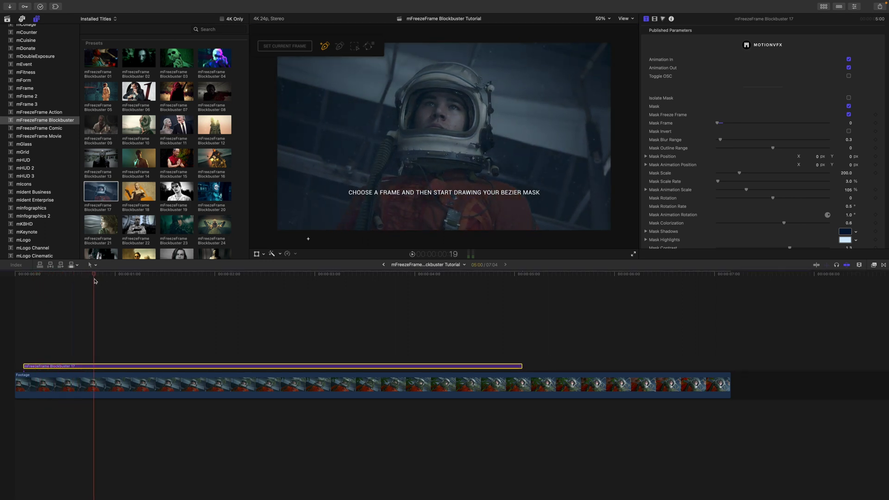
click(338, 232)
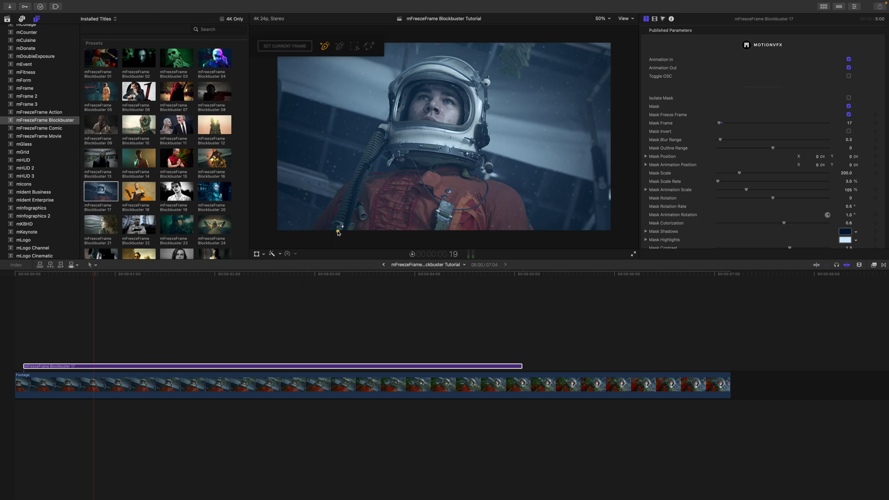
key(super+z)
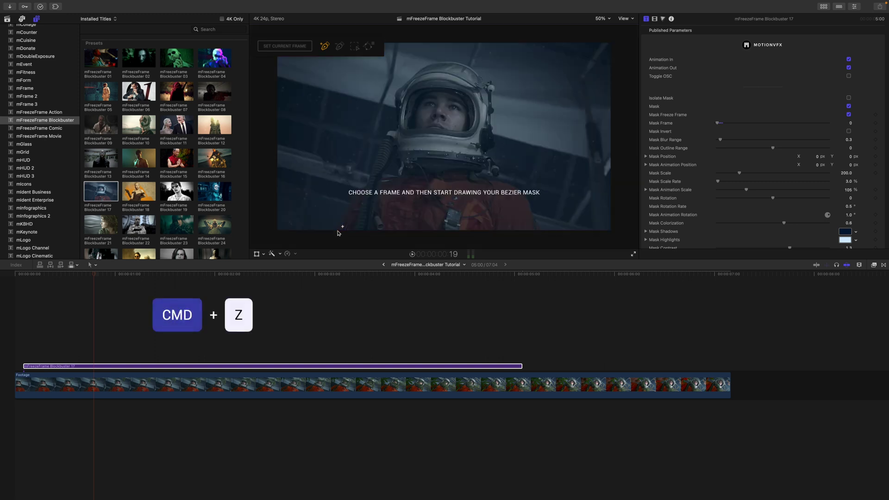
Start the Bezier mask at the title's first frame, tracing from the picture's bottom edge up the astronaut's left-hand arm with a curved shoulder point.
drag(95, 276, 26, 282)
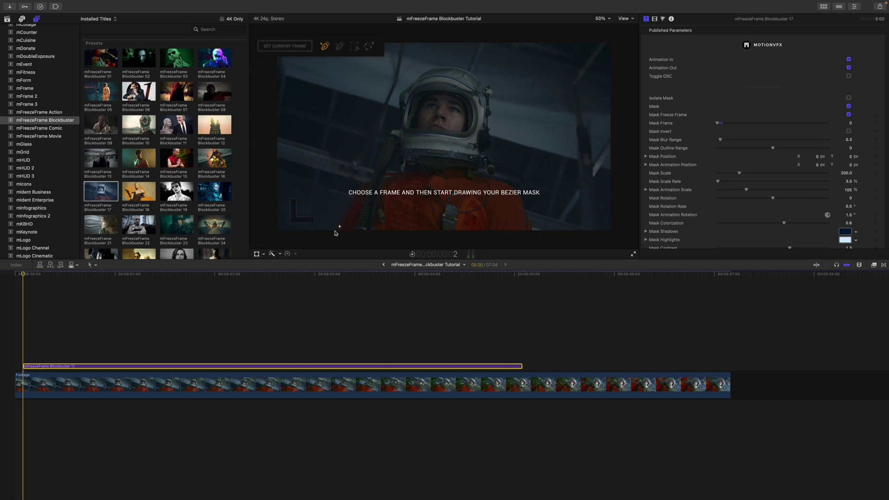
click(335, 232)
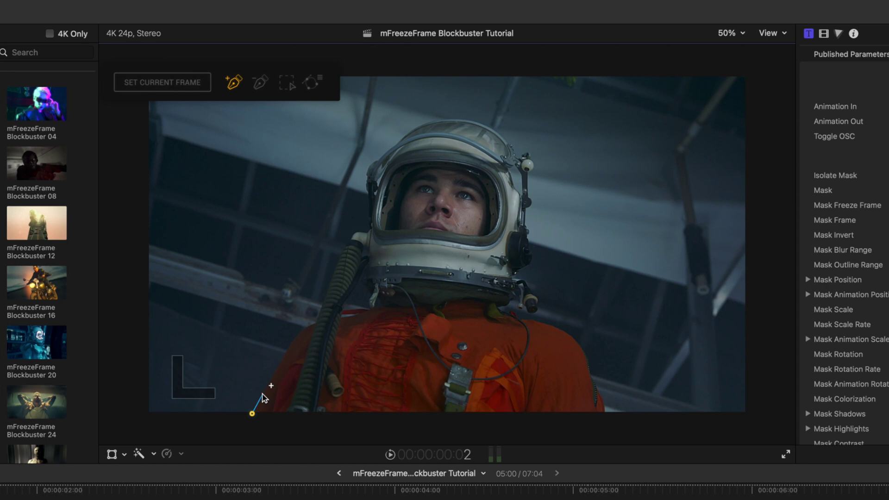
click(284, 351)
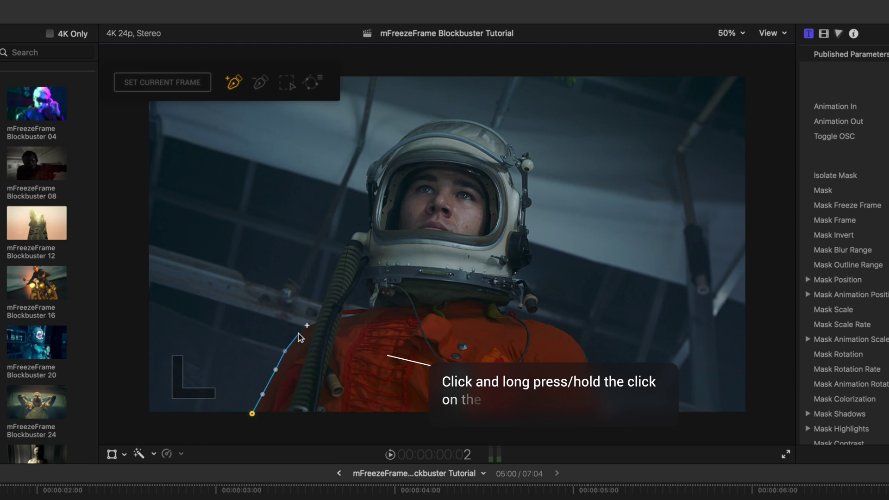
click(298, 333)
drag(301, 337, 309, 329)
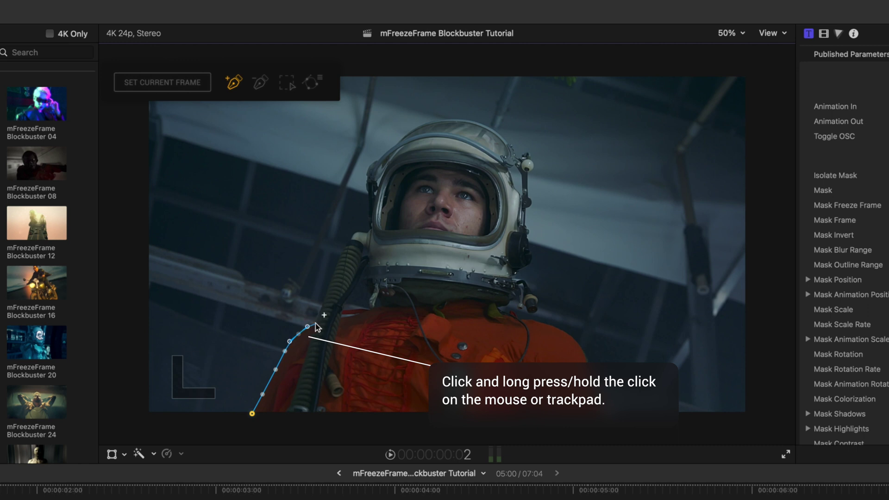
Add a mask point up the breathing hose and adjust the curve handle of the point where the shoulder meets the hose.
click(324, 296)
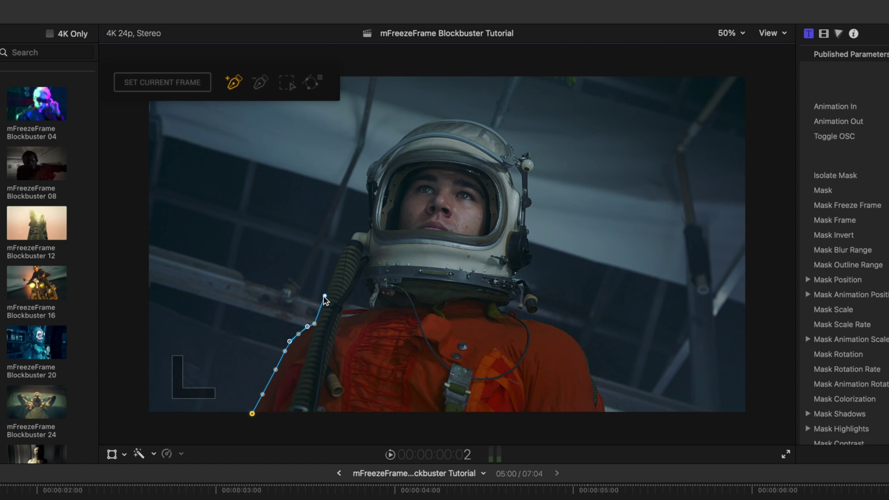
super+click(314, 324)
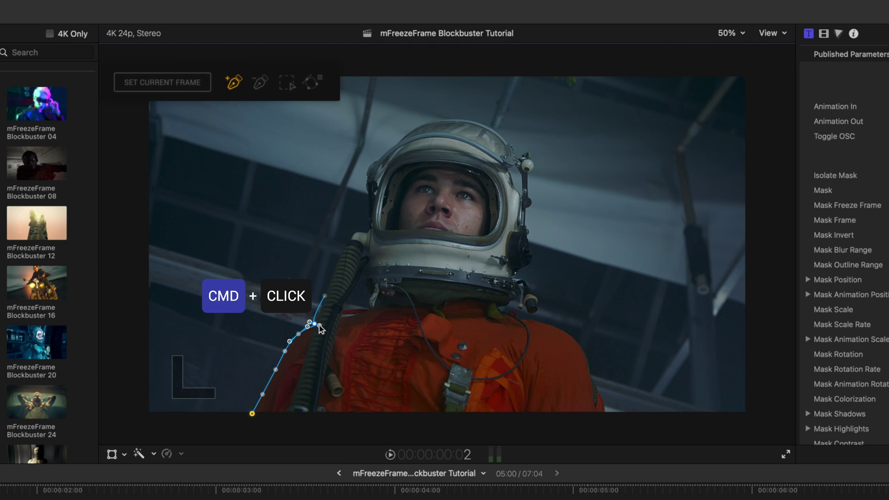
drag(320, 327, 313, 330)
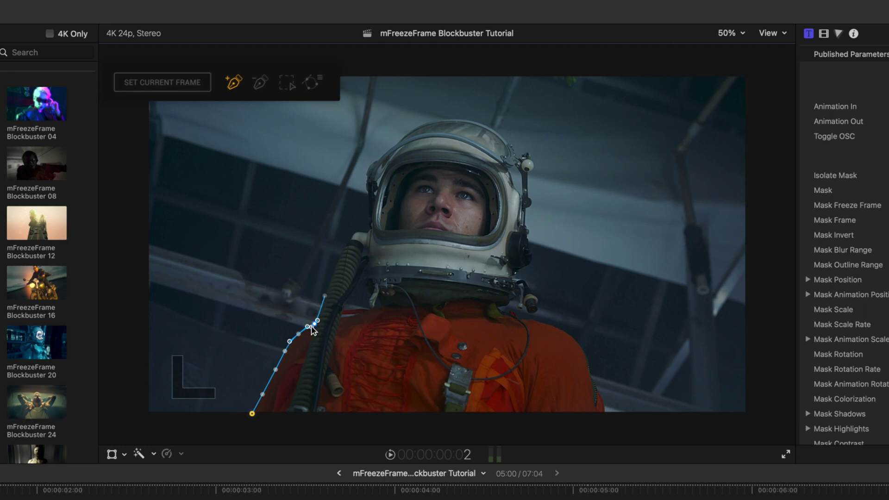
click(324, 296)
At 600% zoom, trace the mask around the hose connector and up the left side of the helmet.
scroll(325, 297, up, 5)
scroll(423, 212, down, 5)
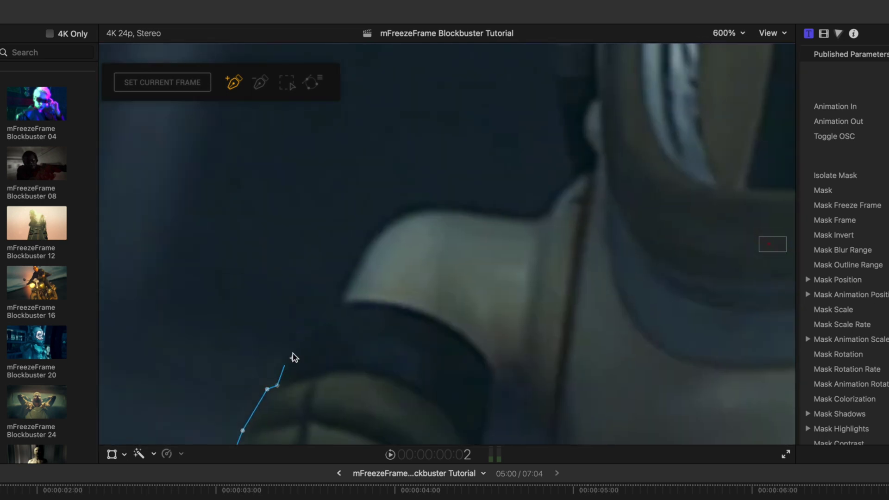
click(575, 199)
click(566, 79)
scroll(578, 119, up, 5)
scroll(347, 273, right, 5)
click(357, 203)
click(365, 191)
click(348, 183)
click(352, 163)
Trace the mask along the helmet's upper-left curve to its crown, finishing with a curved point.
scroll(353, 162, up, 5)
scroll(353, 162, right, 5)
click(333, 322)
click(375, 319)
click(518, 176)
scroll(300, 207, up, 2)
scroll(299, 207, right, 5)
click(407, 158)
click(575, 103)
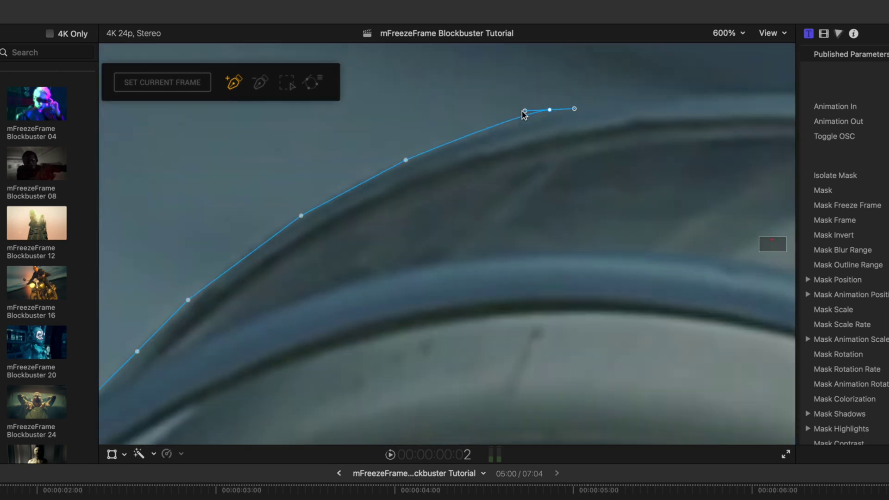
Continue the mask over the crown and down the helmet's upper-right curve to the hinge fittings.
scroll(429, 126, up, 2)
scroll(429, 125, right, 4)
scroll(429, 126, down, 3)
scroll(428, 126, right, 4)
click(327, 254)
click(415, 327)
scroll(414, 327, down, 3)
scroll(414, 327, right, 4)
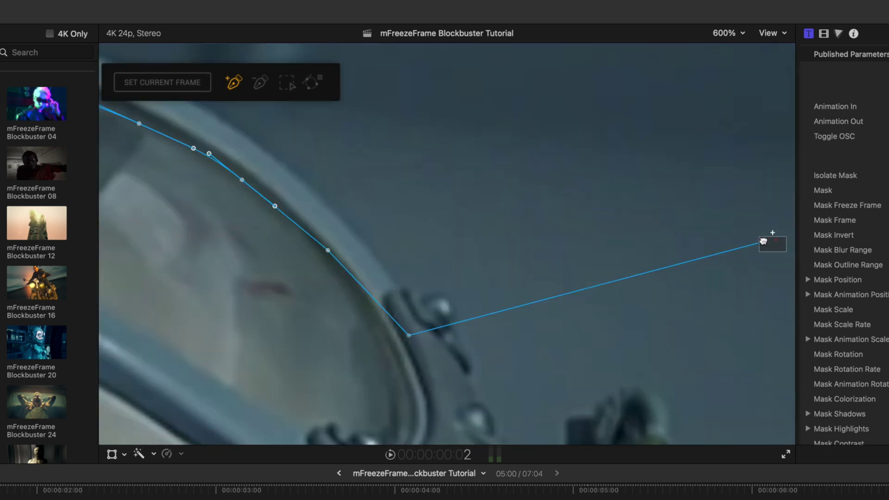
Trace the mask closely around the small hinge fittings on the helmet's upper-right edge.
click(443, 273)
click(456, 282)
mouse_move(456, 326)
mouse_down()
mouse_move(447, 332)
mouse_move(470, 325)
mouse_up()
click(475, 350)
click(479, 375)
click(493, 387)
click(503, 423)
click(533, 437)
Trace the mask around the round knob on the helmet's right side down to the side bracket.
scroll(533, 436, down, 3)
scroll(768, 248, down, 3)
scroll(767, 247, right, 4)
click(434, 135)
click(472, 145)
click(490, 236)
drag(530, 315, 538, 389)
click(460, 386)
scroll(565, 363, down, 3)
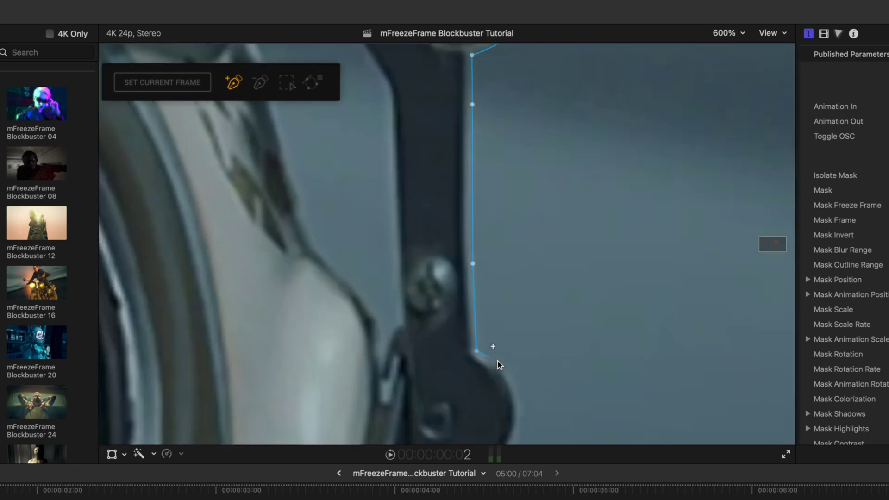
Trace the mask down the helmet's right side bracket and around its rounded joint toward the earpiece.
click(498, 363)
scroll(498, 363, down, 3)
click(460, 264)
scroll(460, 264, down, 2)
click(452, 293)
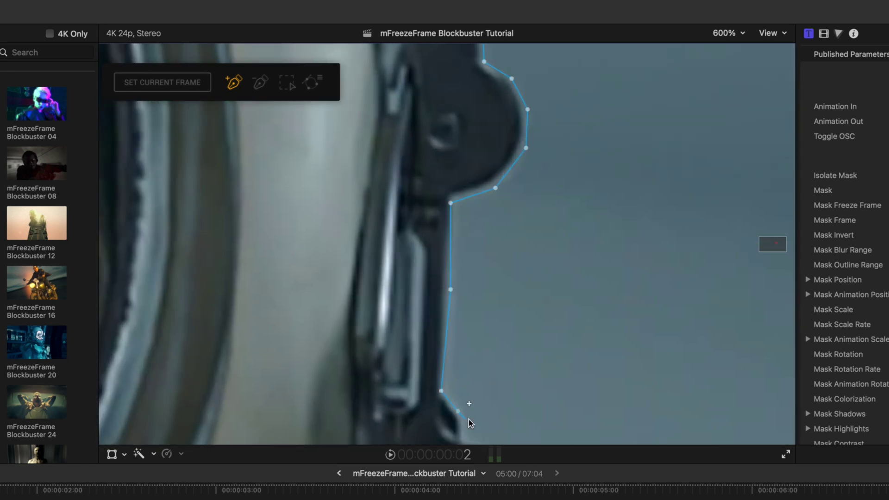
scroll(481, 302, down, 3)
At 400% zoom, trace the mask below the earpiece and along the outer side of the connector beneath the helmet.
key(super+minus)
click(355, 387)
click(335, 416)
click(300, 429)
scroll(301, 430, down, 5)
click(340, 153)
click(386, 203)
click(421, 267)
click(467, 324)
click(467, 395)
Trace the mask around the underside of the connector and its gaps toward the astronaut's right-hand shoulder.
click(427, 425)
click(392, 419)
click(369, 364)
click(326, 399)
click(302, 353)
click(325, 232)
click(280, 262)
click(245, 326)
click(166, 394)
Trace the mask over the right-hand shoulder of the orange suit and down the outer arm.
scroll(518, 242, down, 5)
click(199, 296)
click(324, 318)
scroll(224, 268, up, 4)
click(224, 268)
scroll(177, 155, up, 4)
click(199, 199)
click(248, 297)
click(278, 377)
click(294, 420)
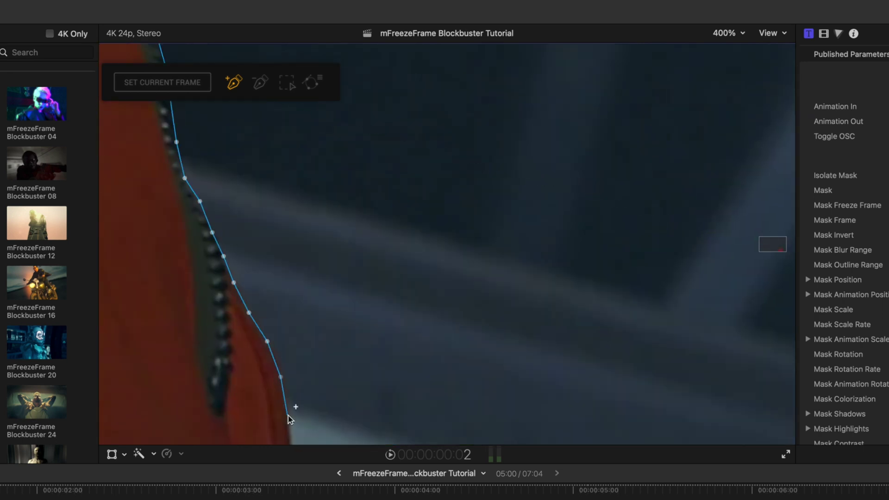
Return the viewer to 50% zoom and close the mask path at its starting point, running its base below the picture.
key(super+minus)
key(super+minus)
key(super+minus)
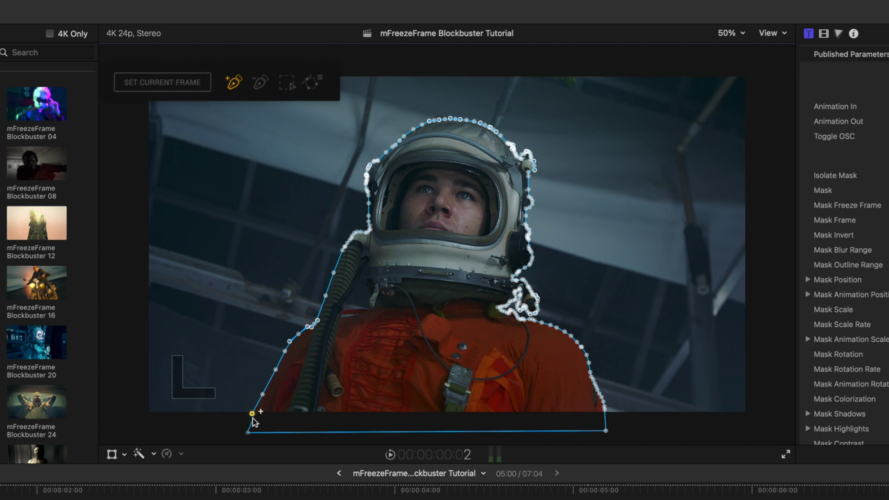
click(253, 414)
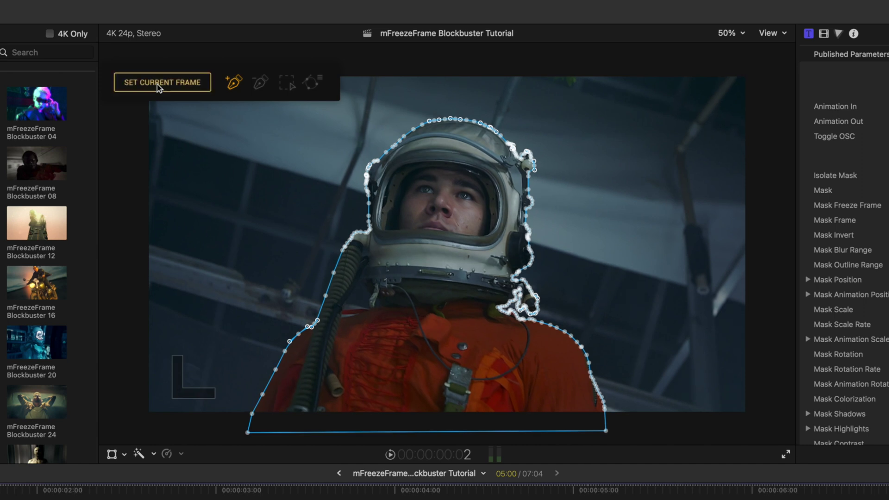
Set the mask frame to the current frame and move the on-screen mask toolbar inward over the picture.
click(157, 84)
drag(220, 100, 255, 159)
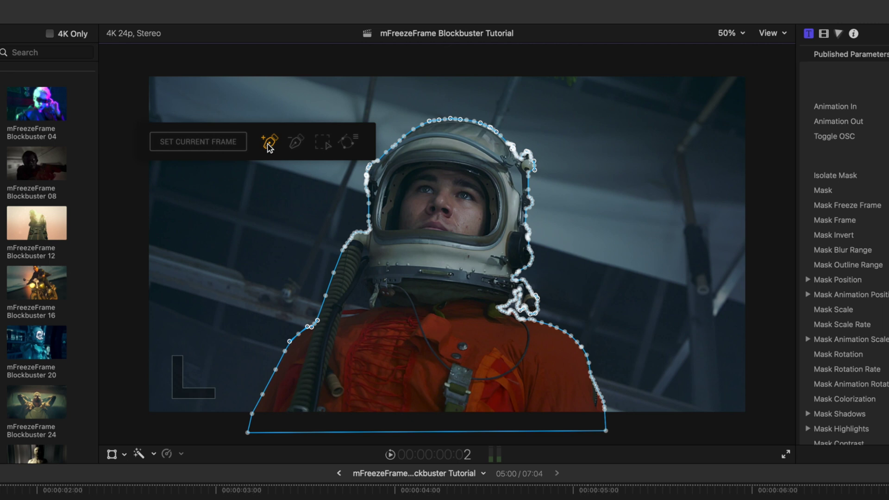
Try adding two points to the mask's bottom edge and removing the extra points with the delete-point pen.
click(357, 433)
click(519, 431)
click(296, 141)
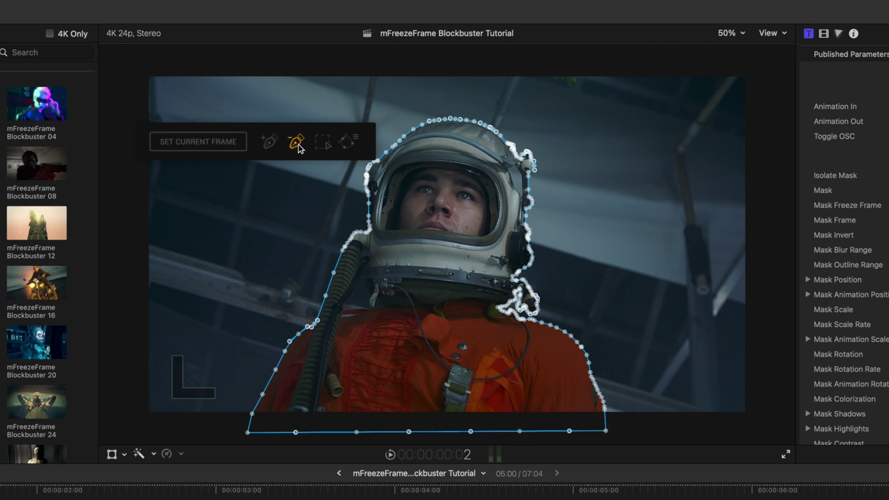
click(519, 431)
click(470, 431)
click(357, 432)
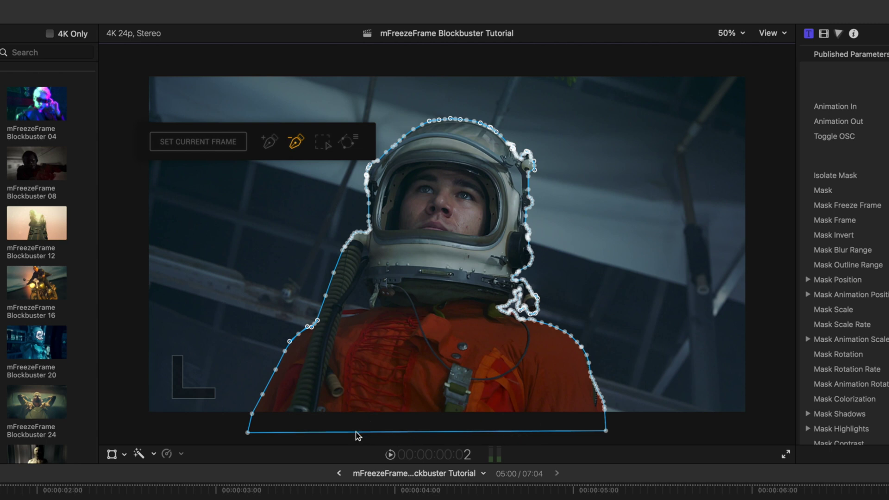
Select the mask points around the upper and right part of the helmet and try moving and rotating them together.
click(324, 143)
drag(395, 100, 596, 229)
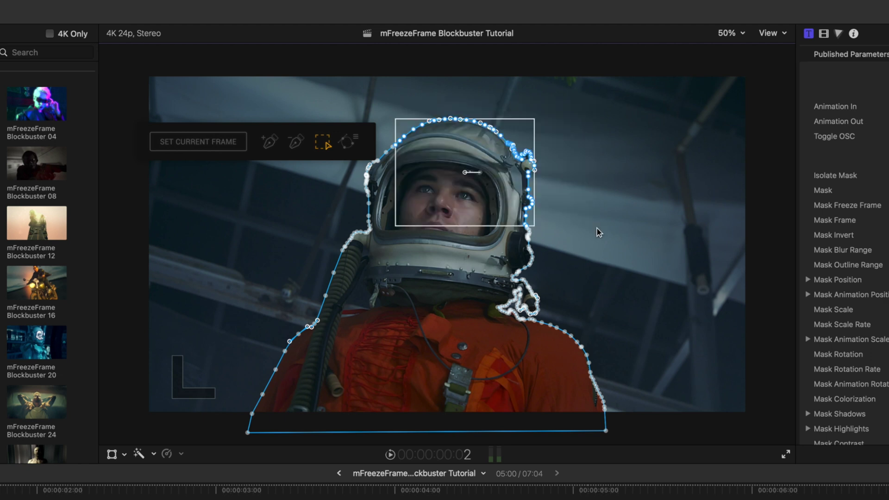
drag(466, 172, 491, 181)
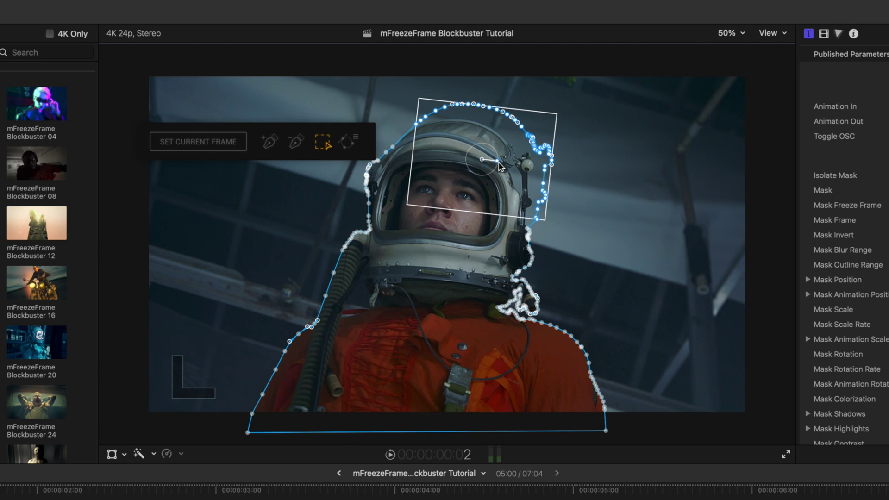
Save the mask path as mFreezeFrameBlockbuster in the mFreezeFrame Blockbuster folder.
click(348, 144)
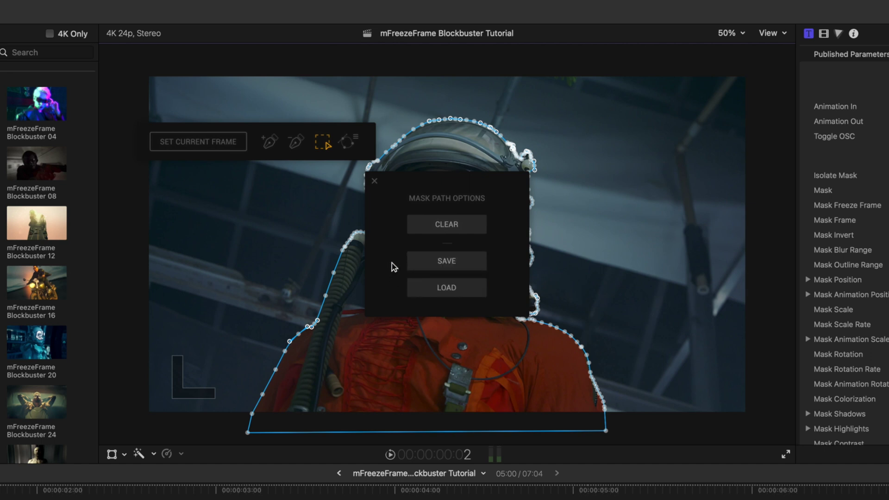
click(437, 266)
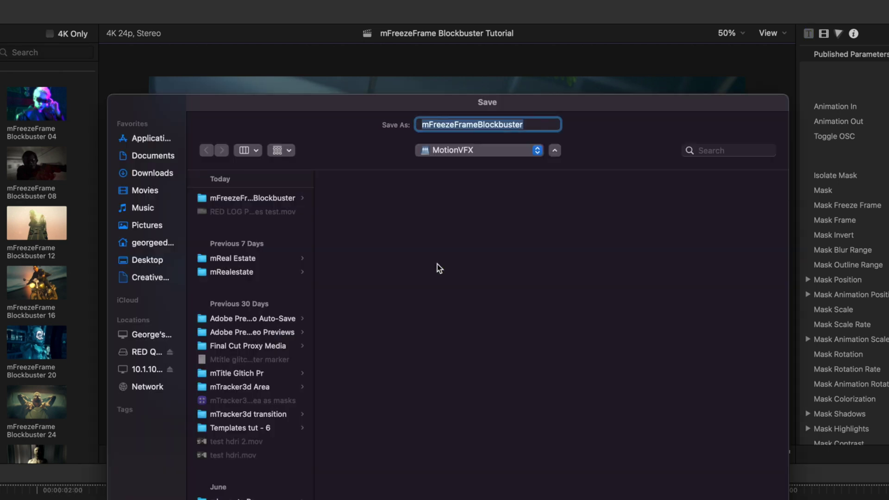
click(528, 120)
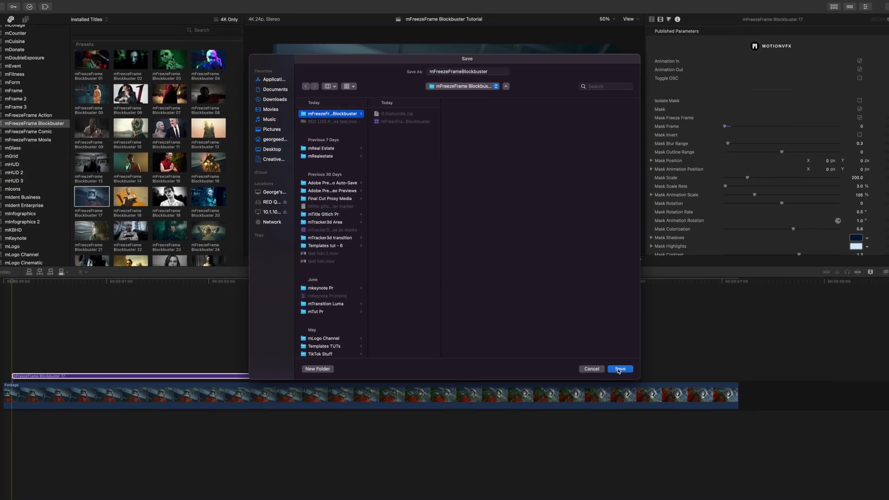
click(620, 368)
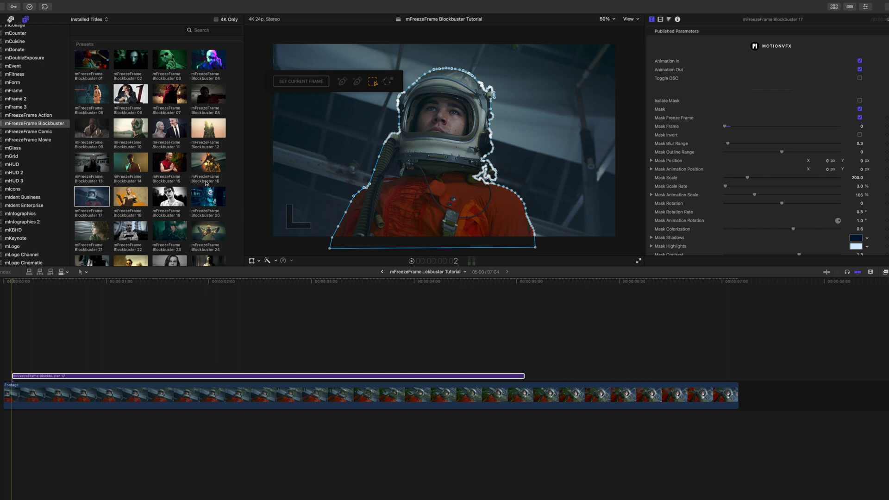
Add the mFreezeFrame Blockbuster 10 title above the Blockbuster 17 title, disable Blockbuster 17 and select the new title.
drag(128, 131, 22, 370)
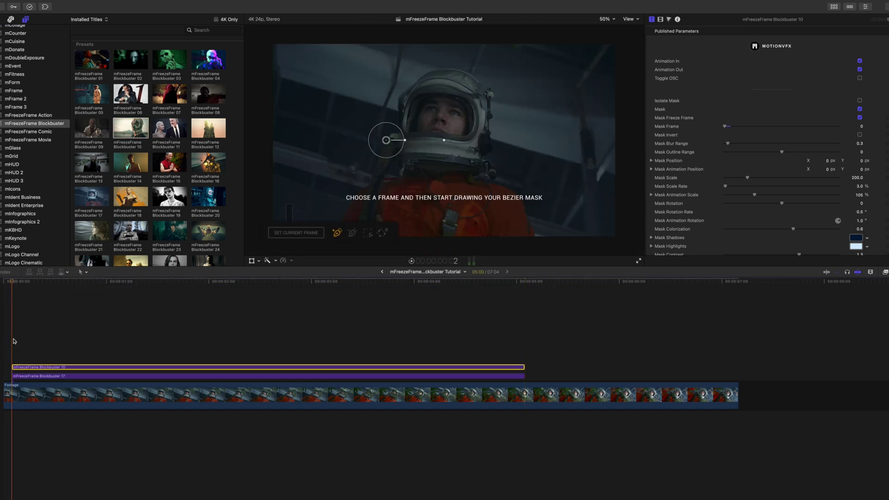
click(23, 376)
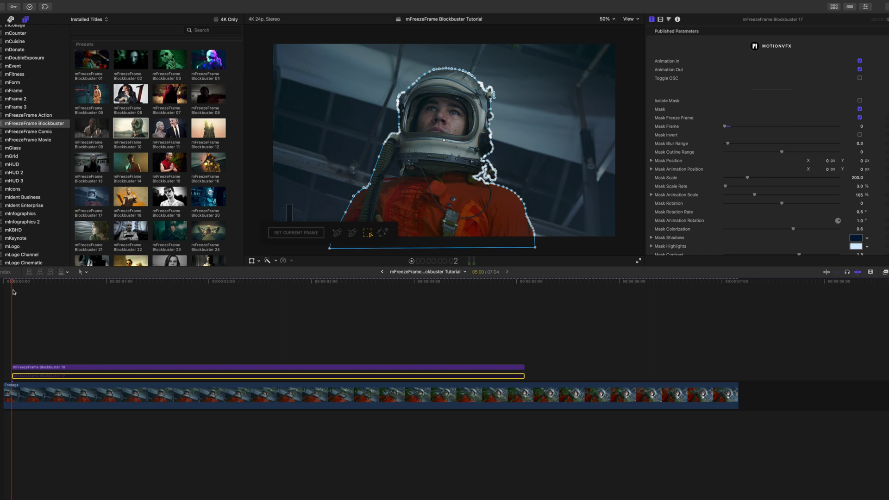
click(25, 367)
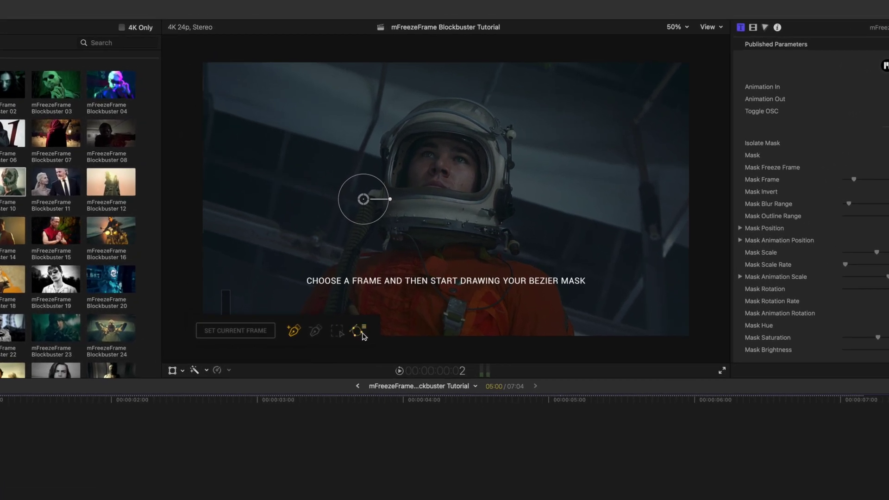
Load mFreezeFrameBlockbuster.msk as the Blockbuster 10 title's mask path and set its Mask Frame to the title's first frame.
click(361, 334)
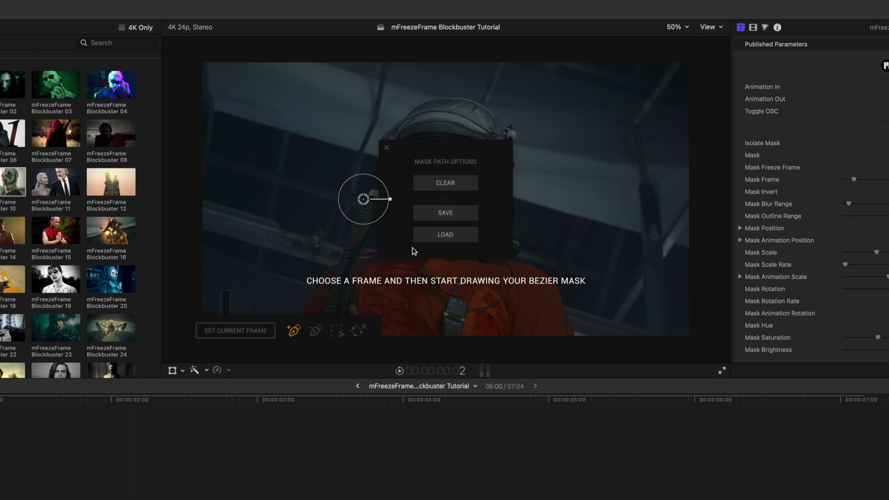
click(445, 236)
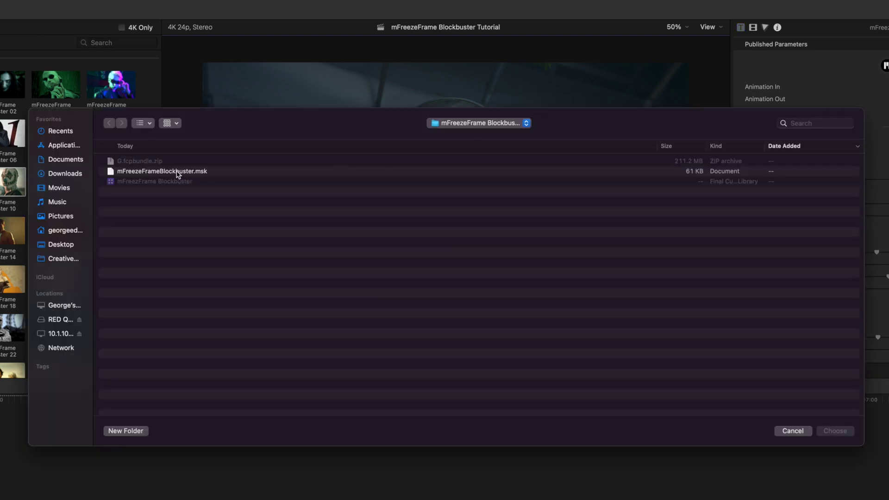
click(177, 173)
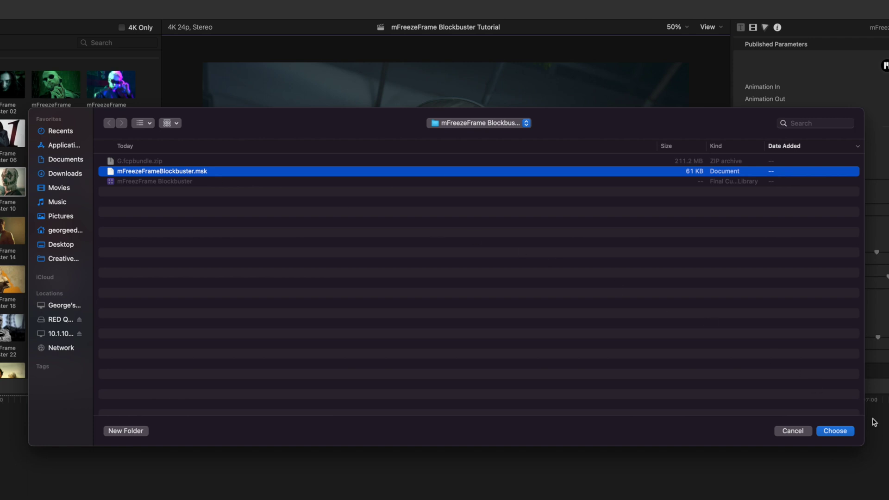
click(836, 430)
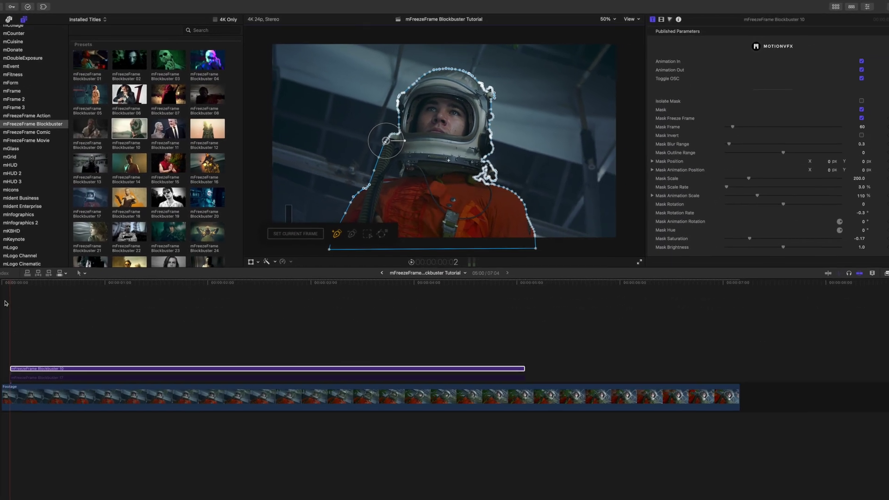
mouse_move(12, 286)
mouse_down()
mouse_move(127, 284)
mouse_move(25, 287)
mouse_up()
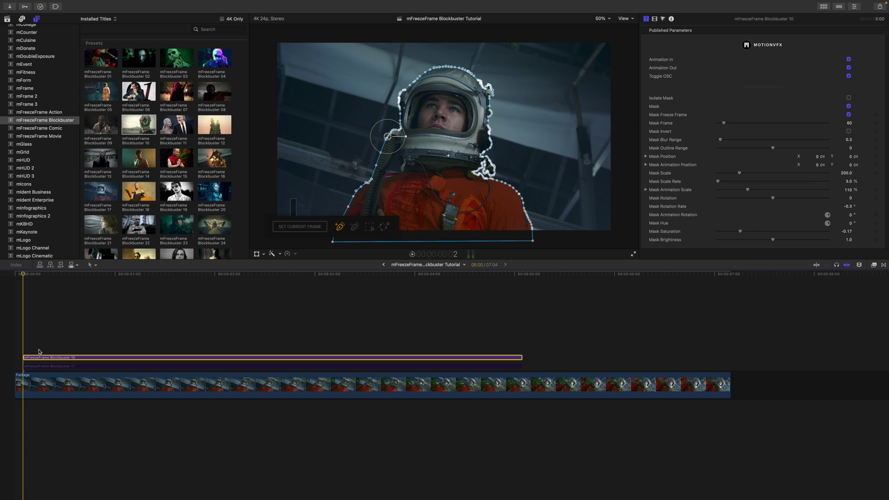
click(288, 227)
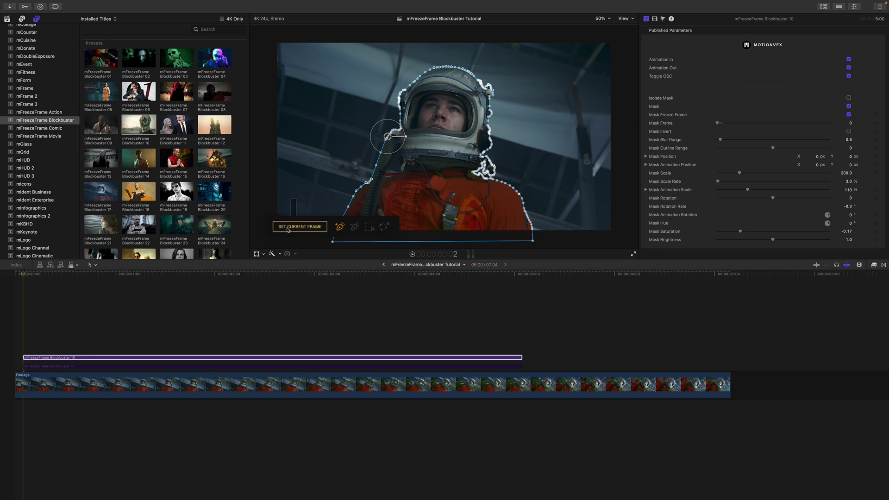
Delete the mFreezeFrame Blockbuster 10 title from the timeline.
mouse_move(22, 276)
mouse_down()
mouse_move(184, 279)
mouse_move(26, 283)
mouse_up()
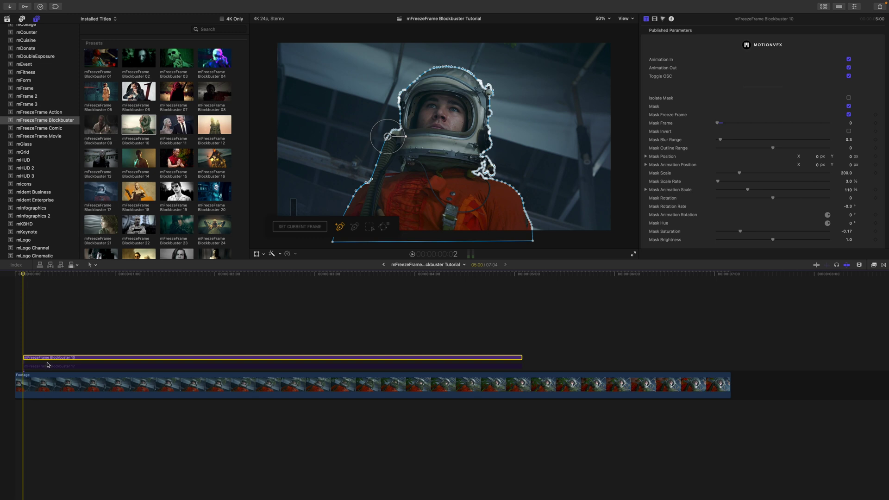
key(Delete)
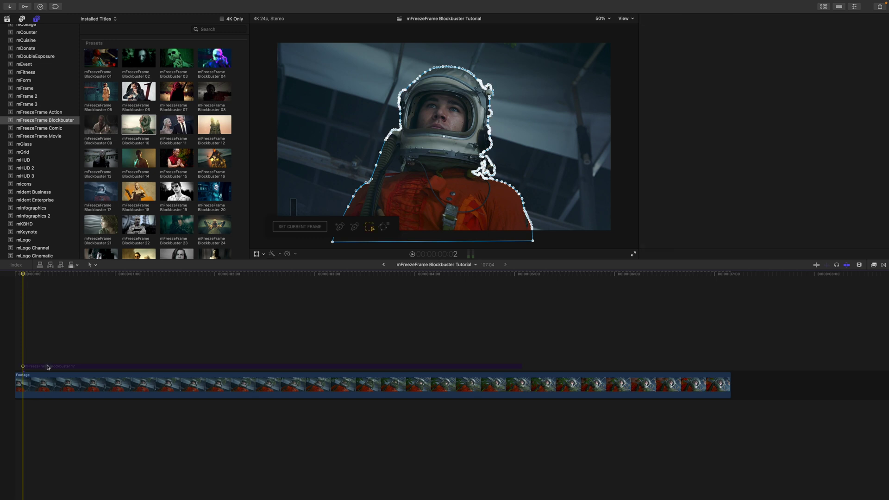
Re-enable the mFreezeFrame Blockbuster 17 title, select and preview it, and turn on its Toggle OSC option.
click(48, 366)
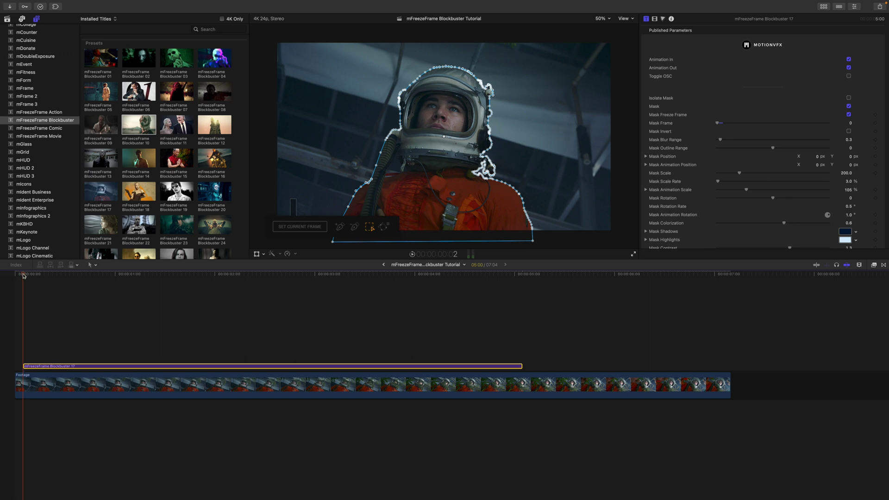
key(space)
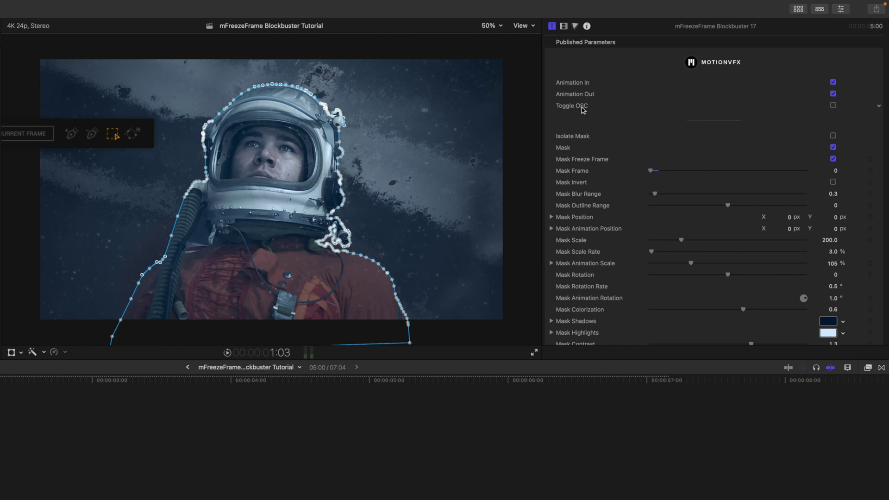
click(833, 106)
Try repositioning, scaling and rotating the mask with its on-screen control and undo the changes.
drag(352, 191, 399, 160)
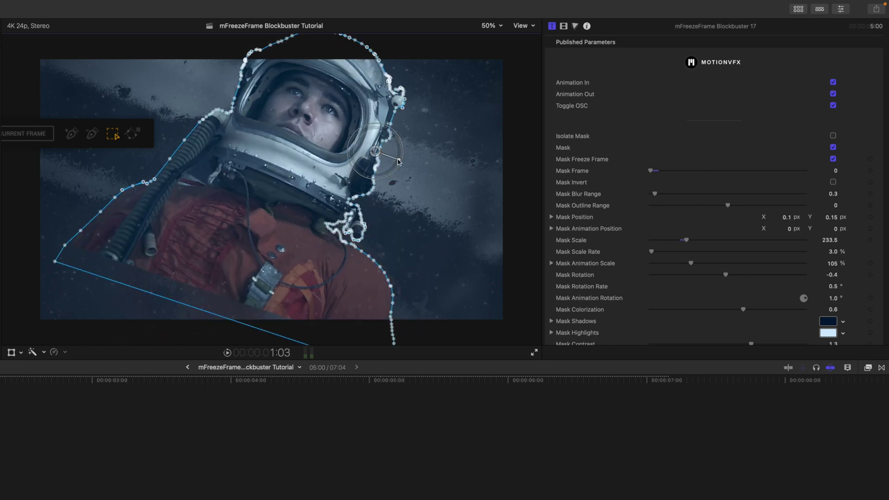
key(super+z)
key(super+z)
key(super+z)
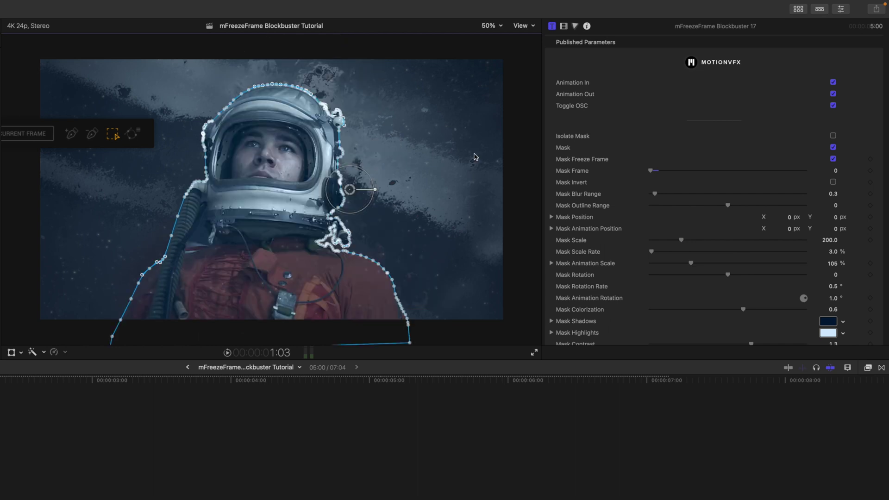
Try Isolate Mask on and Mask off for the Blockbuster 17 title, restoring both options.
click(833, 136)
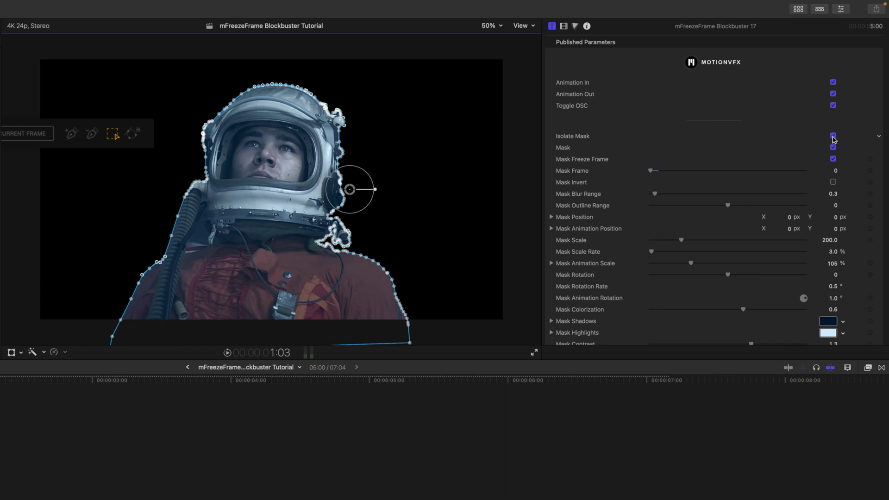
click(832, 137)
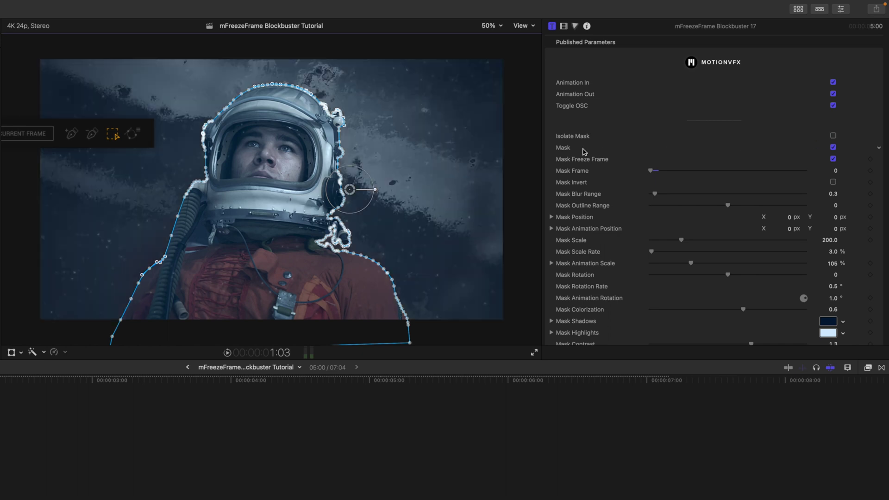
click(832, 148)
click(833, 147)
Preview the title with Mask Freeze Frame disabled and enable the option again.
click(833, 159)
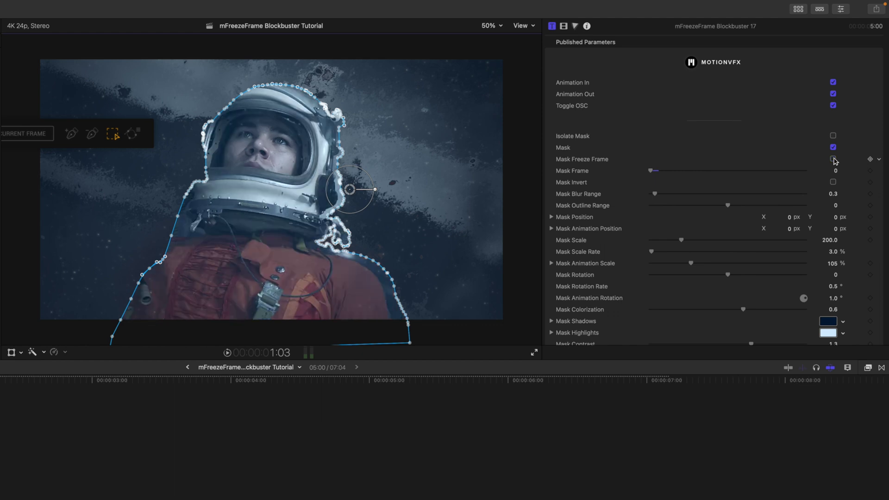
key(space)
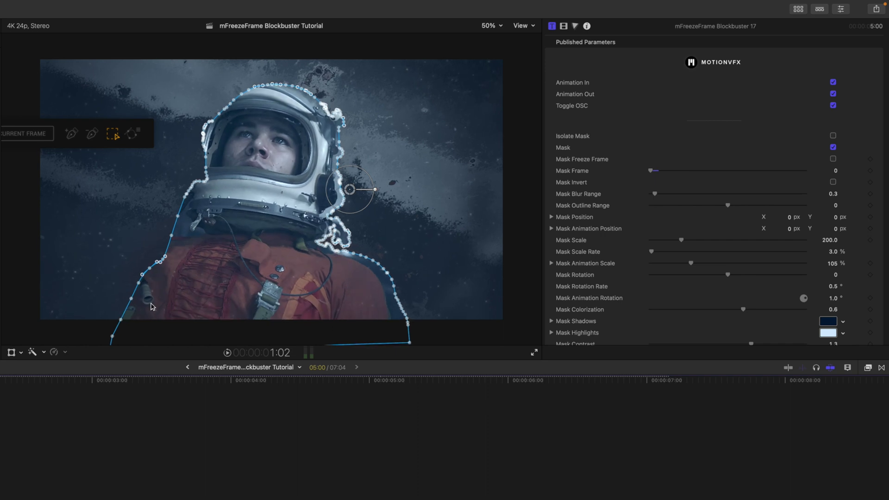
click(834, 160)
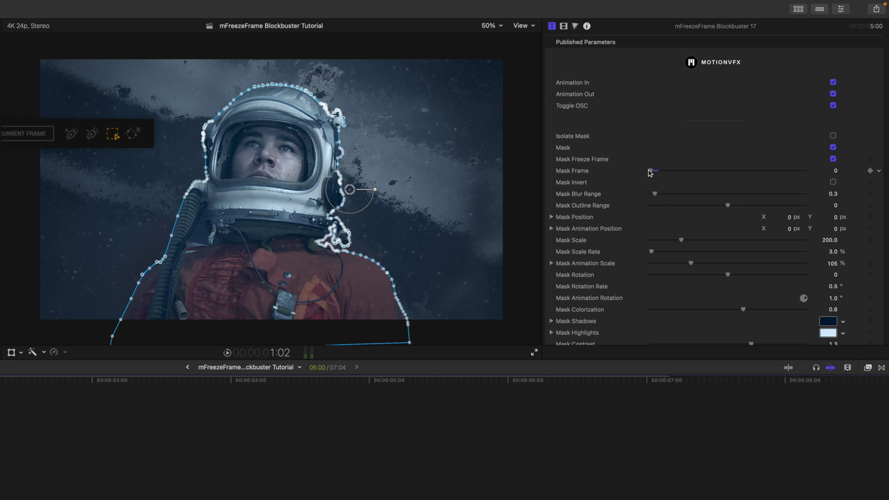
Try a different Mask Frame for the title and return it to 0.
mouse_move(651, 171)
mouse_down()
mouse_move(667, 171)
mouse_move(646, 172)
mouse_up()
click(833, 171)
text(0)
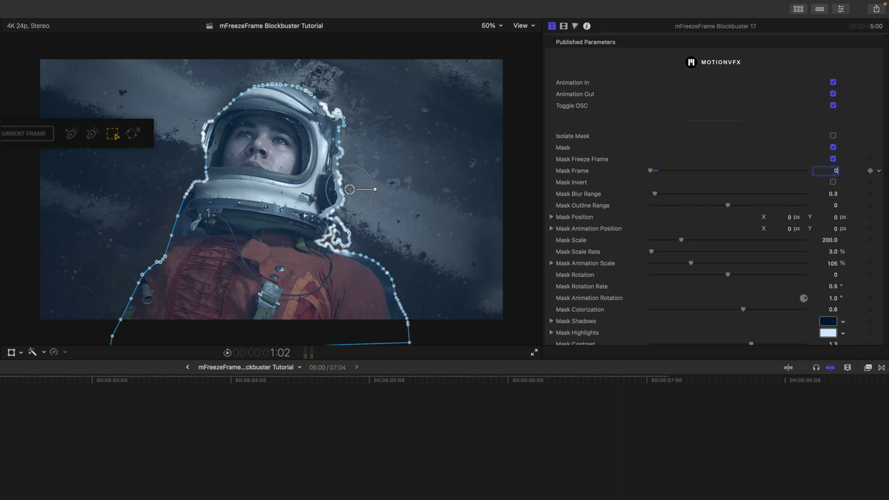
key(Return)
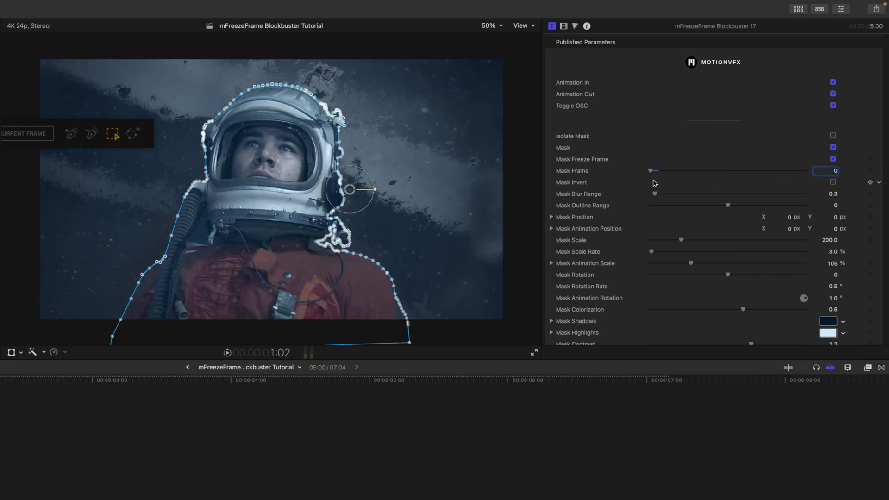
Leave Mask Invert off and set Mask Blur Range to 0, Mask Outline Range to 3.5 and Mask Contrast to 1.38.
click(834, 182)
scroll(608, 261, down, 3)
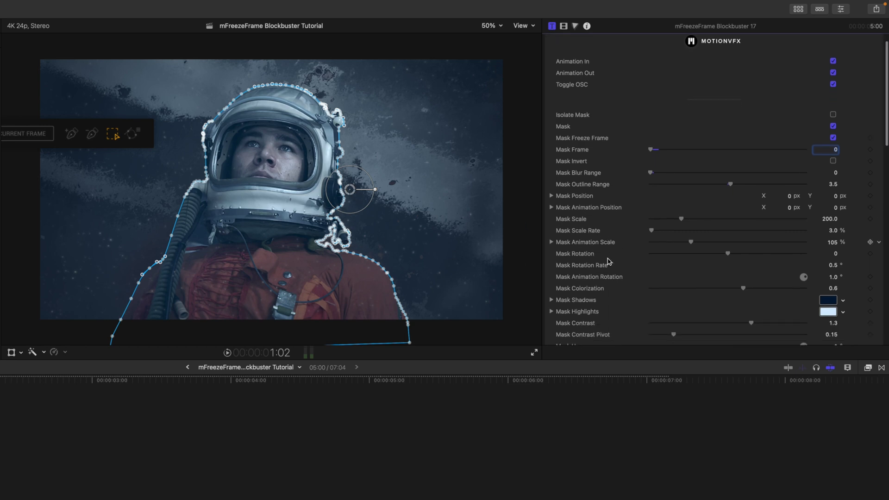
scroll(609, 261, down, 5)
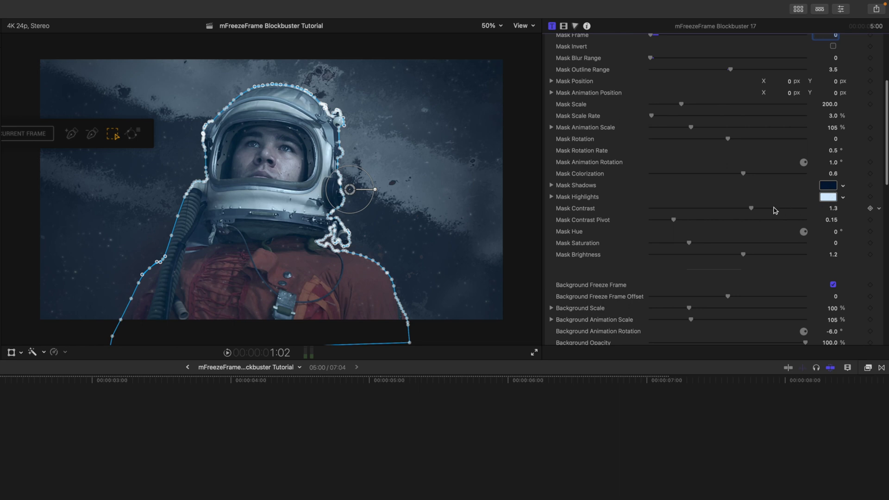
mouse_move(752, 210)
mouse_down()
mouse_move(778, 211)
mouse_move(708, 212)
mouse_move(794, 214)
mouse_move(759, 215)
mouse_up()
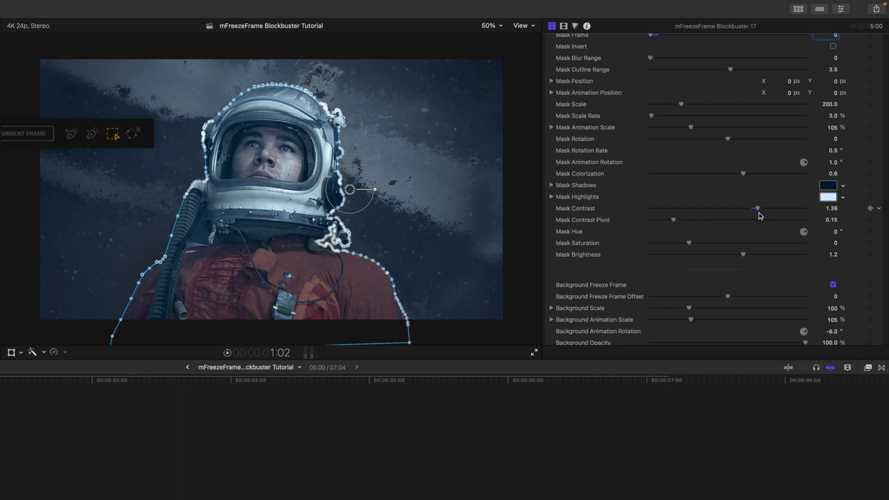
Set the Background Freeze Frame Offset to 420.1, Background Scale to 89.23 % and Background Opacity to 71.21 %.
scroll(631, 245, down, 5)
scroll(633, 246, down, 3)
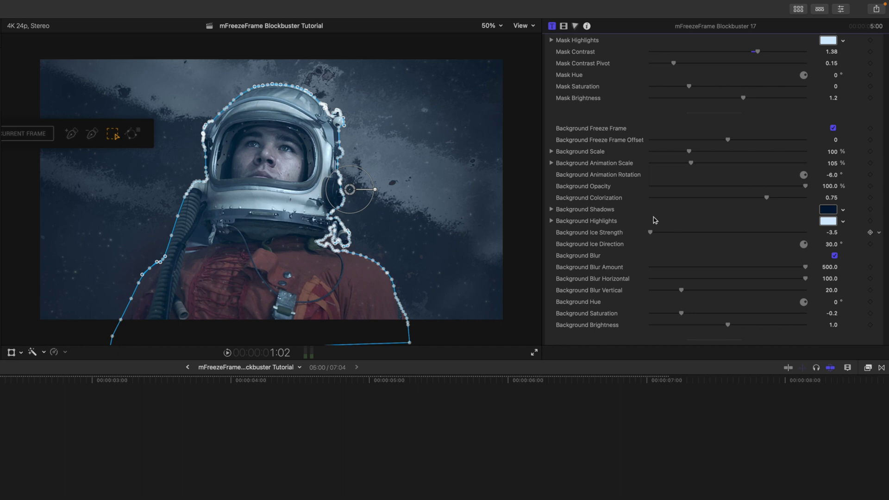
drag(689, 152, 760, 141)
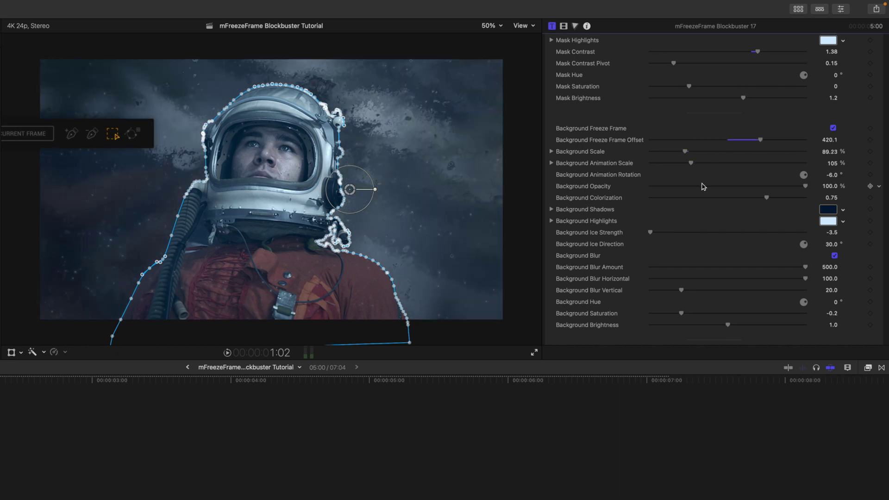
drag(806, 187, 762, 191)
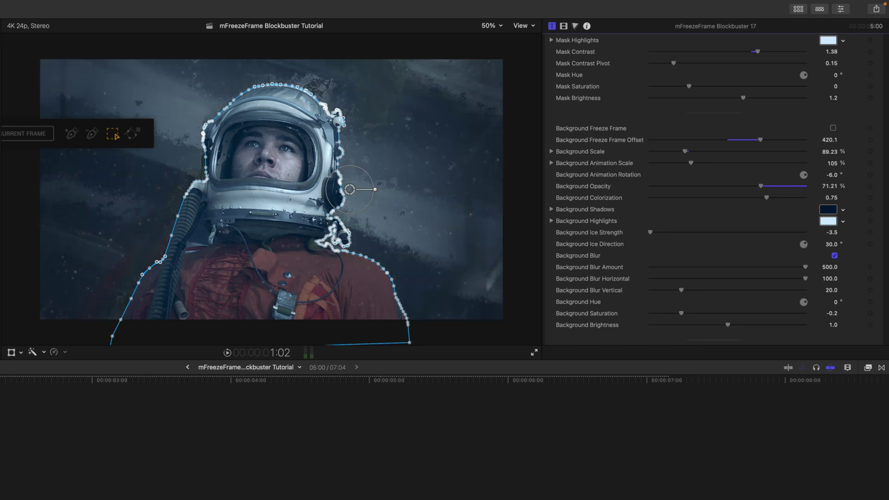
Preview the title with an unfrozen background and re-enable Background Freeze Frame.
key(space)
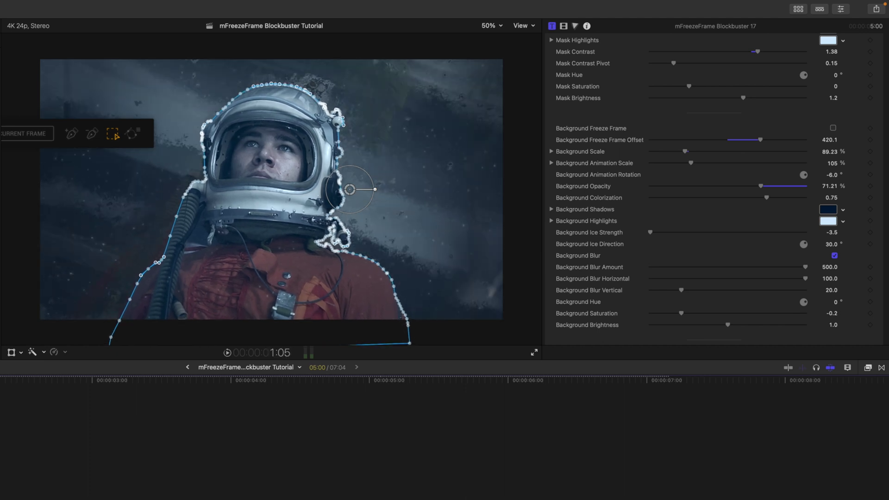
click(833, 127)
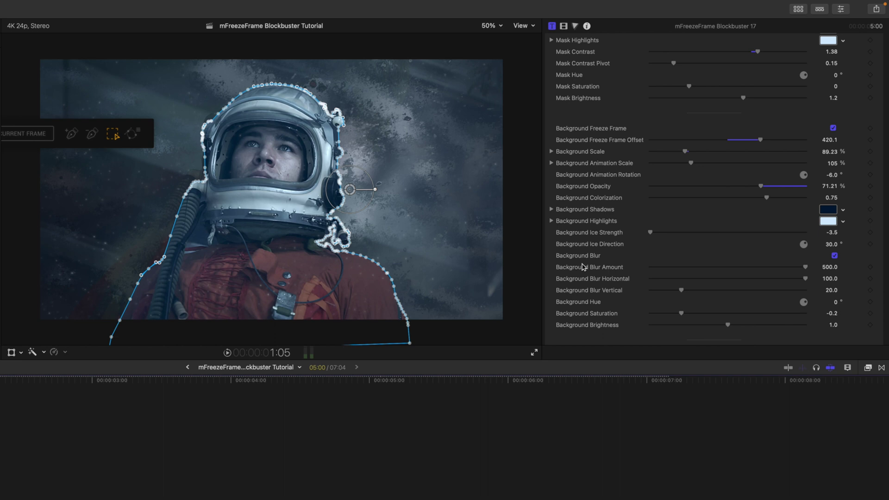
scroll(590, 261, up, 1)
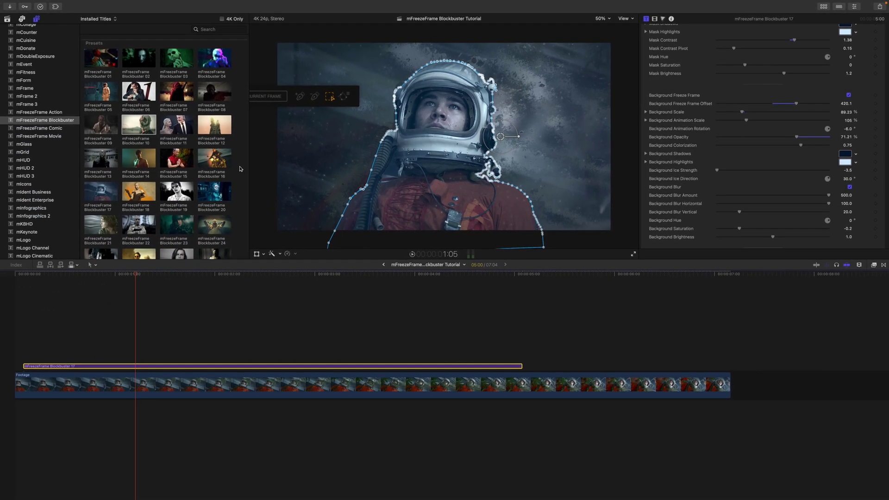
Browse to the Backgrounds presets of mFreezeFrame Blockbuster and set the Blockbuster 17 title's Background Opacity to 0 %.
scroll(241, 167, down, 10)
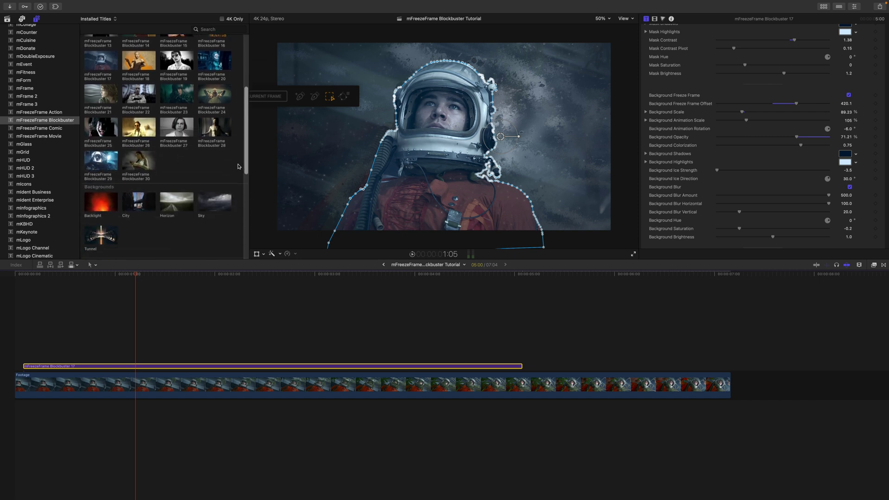
scroll(238, 165, down, 3)
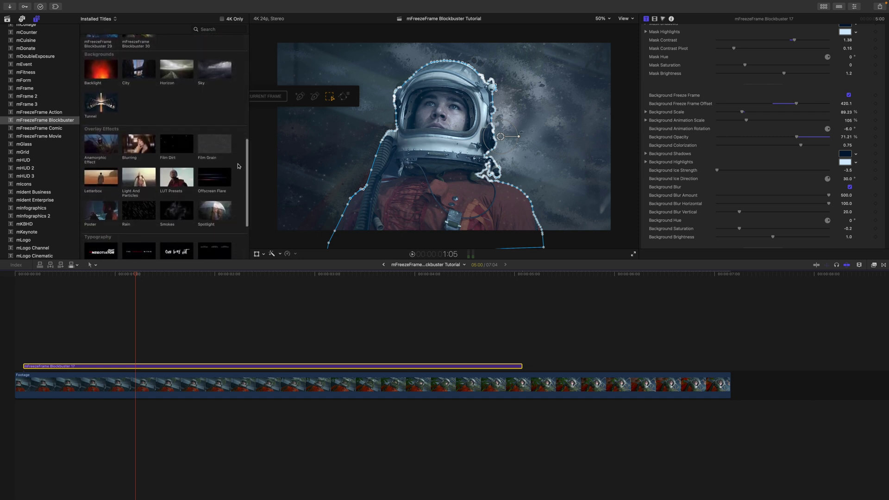
scroll(238, 166, up, 1)
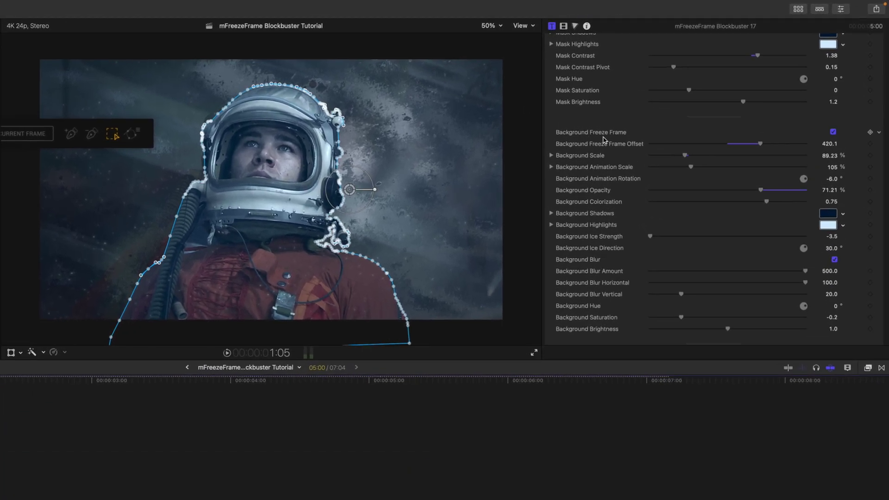
drag(761, 193, 631, 196)
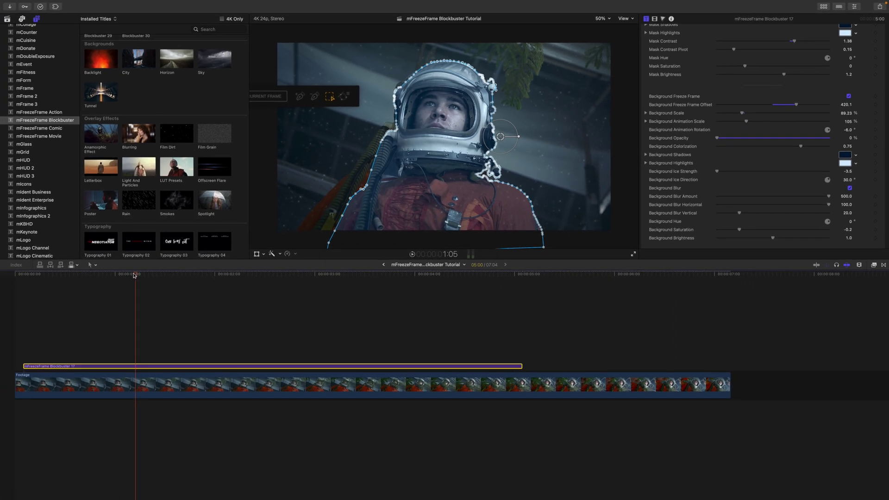
Add the Sky background title at the Blockbuster 17 title's start and place it beneath that title in the timeline.
drag(134, 275, 99, 283)
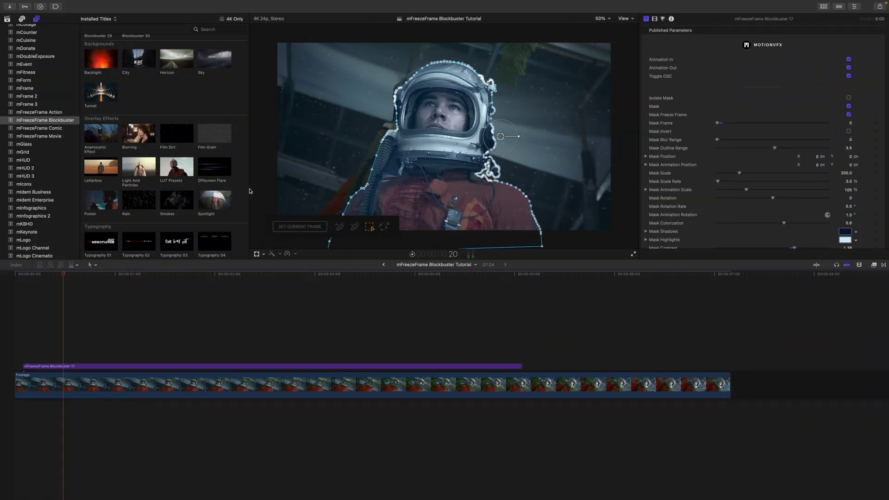
scroll(241, 179, up, 2)
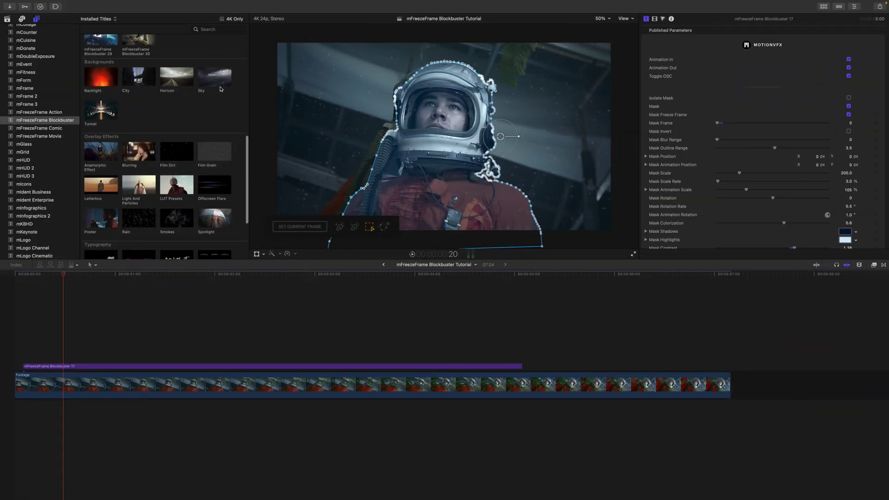
drag(216, 82, 24, 341)
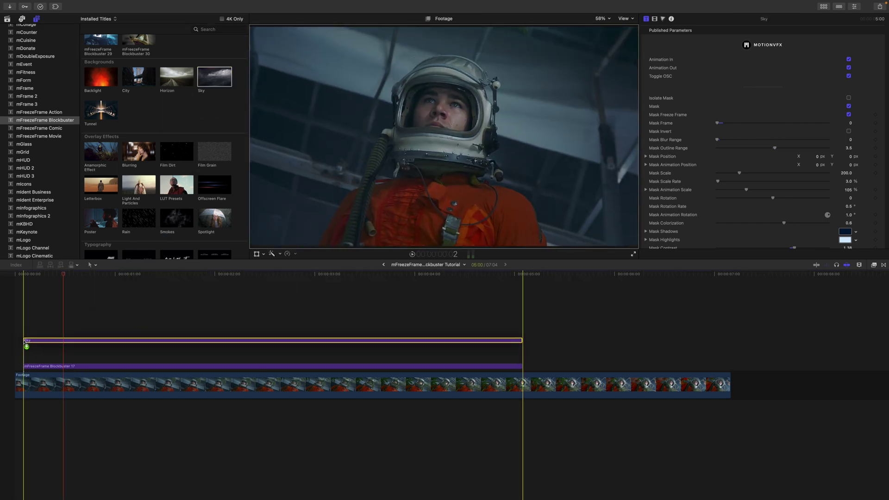
drag(24, 341, 27, 370)
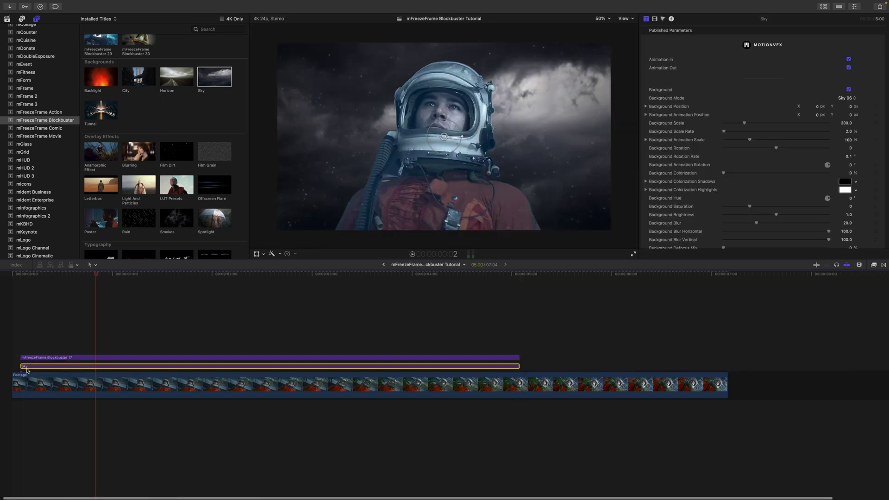
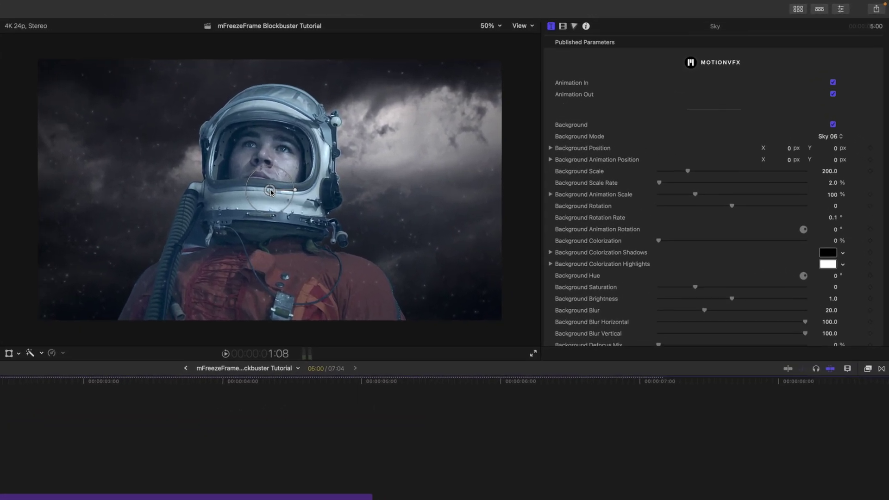
Try moving the Sky background with its on-screen control, undo the move, and toggle the Background option off and on.
click(441, 133)
drag(265, 180, 265, 190)
key(super+z)
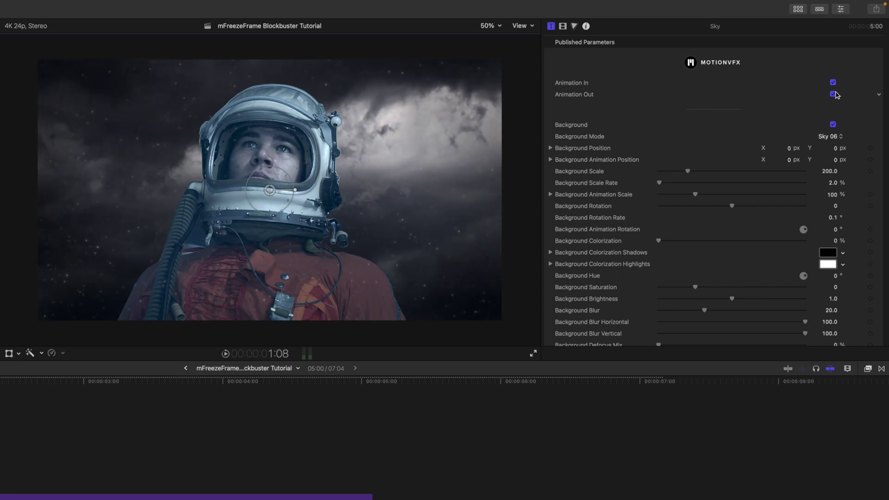
click(833, 125)
click(833, 125)
Try the Sky title's Background Mode options from Sky 05 down to Sky 02 and set it to Sky 01.
click(836, 137)
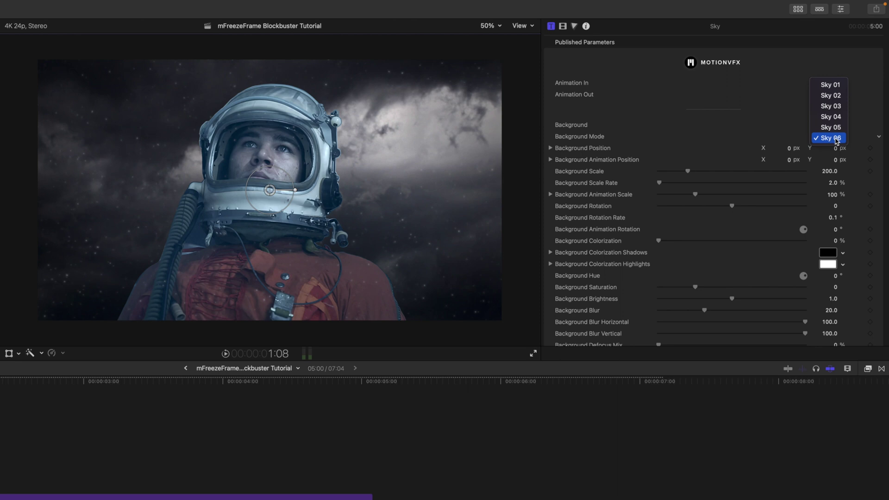
click(833, 128)
click(836, 139)
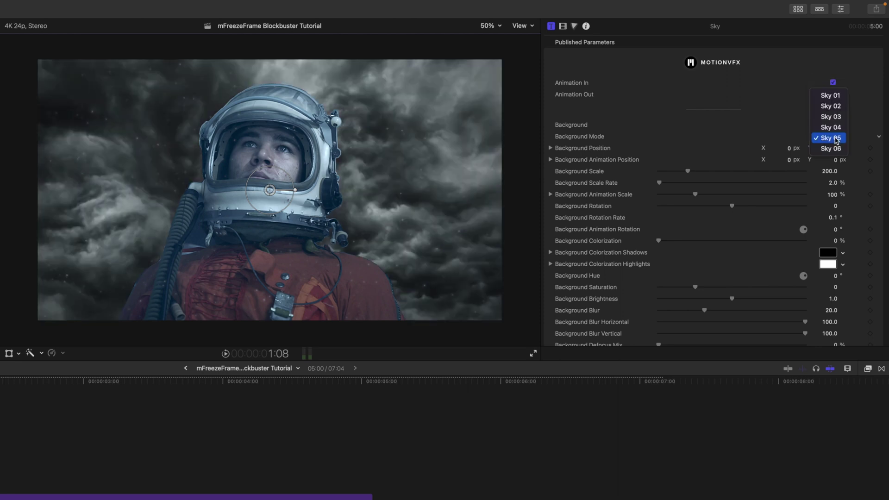
click(833, 128)
click(836, 137)
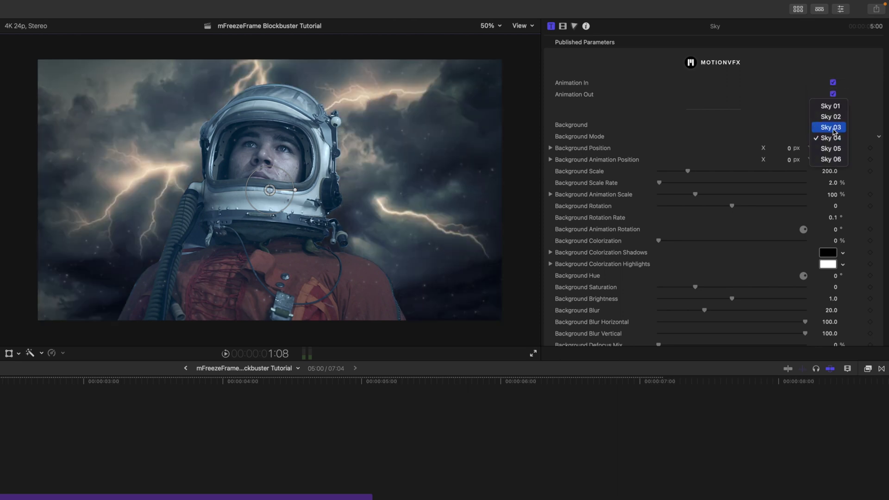
click(833, 128)
click(836, 137)
click(833, 128)
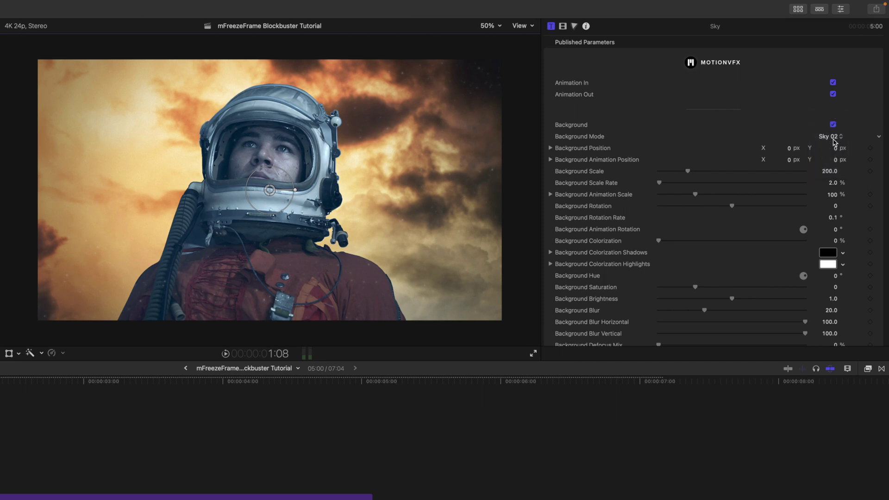
click(835, 137)
click(833, 127)
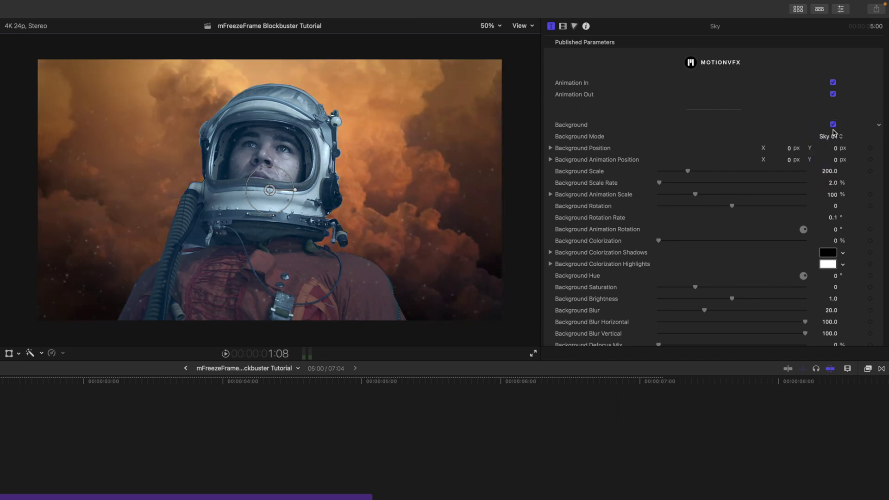
Set the Sky title's Background Mode to Sky 06 and its Background Colorization to 62.47 %.
click(834, 137)
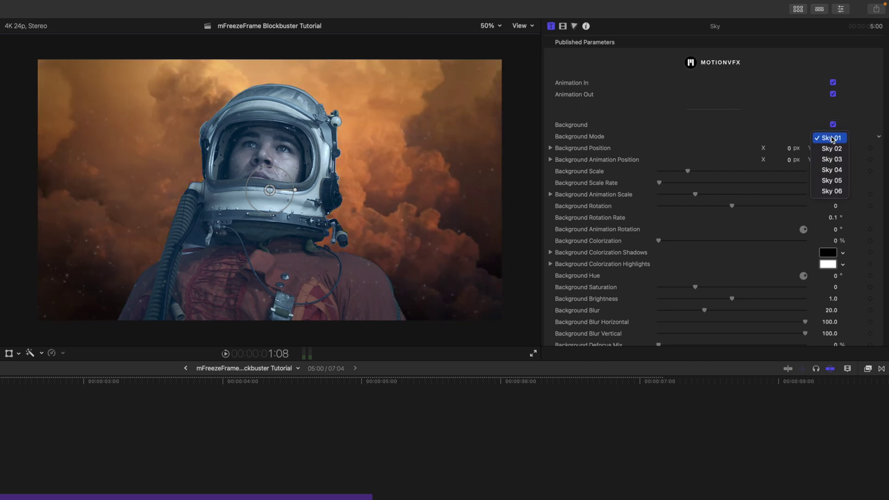
click(833, 192)
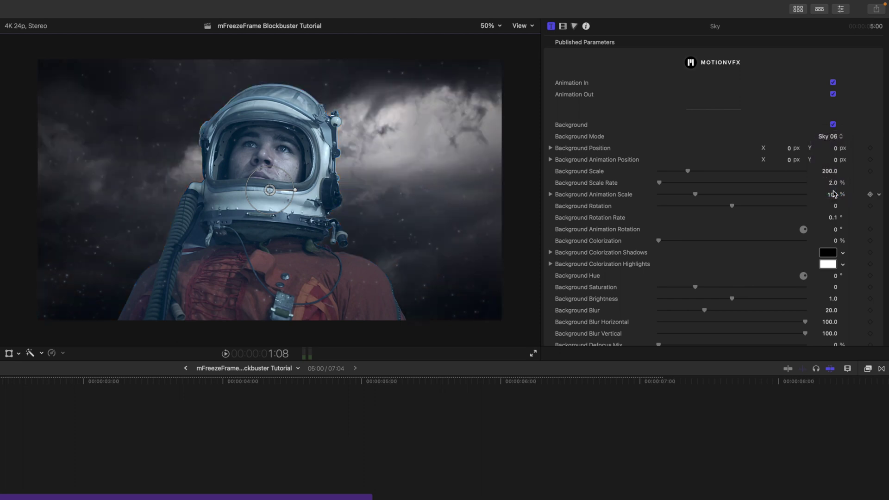
scroll(595, 203, down, 3)
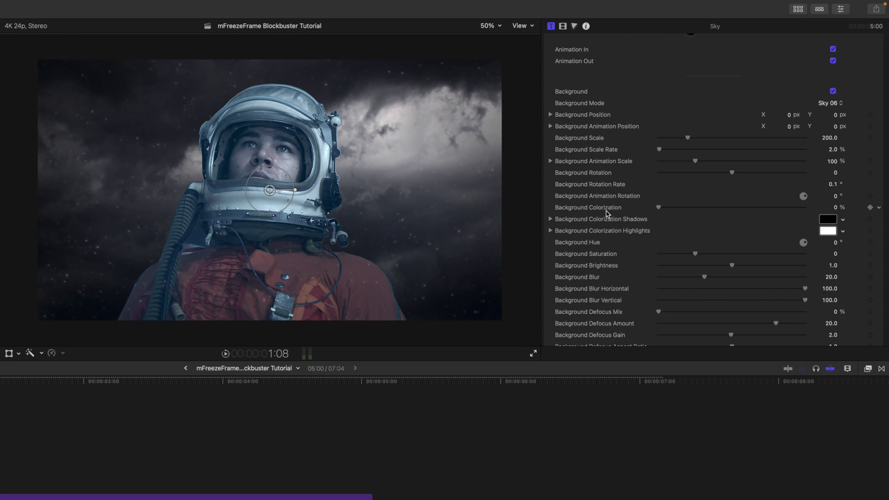
drag(659, 210, 752, 212)
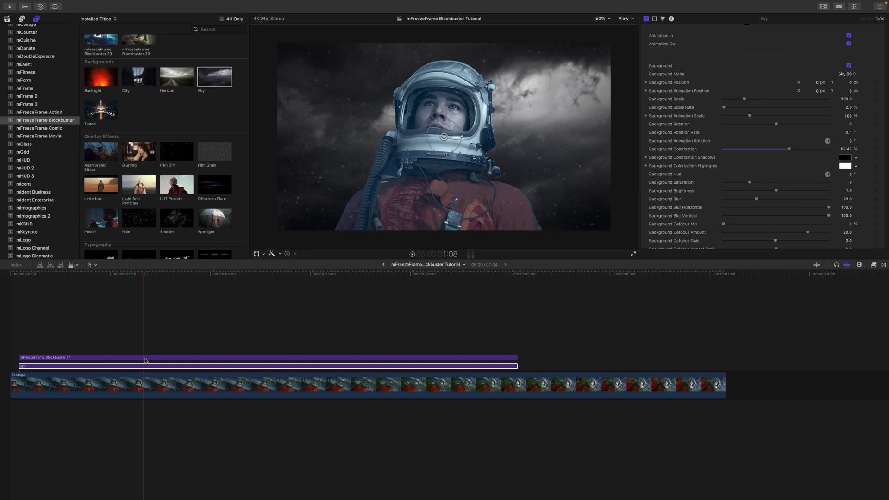
Copy the Blockbuster 17 title's Mask Shadows color to the Sky title's Background Colorization Shadows and set Background Colorization to 69.7 %.
click(145, 358)
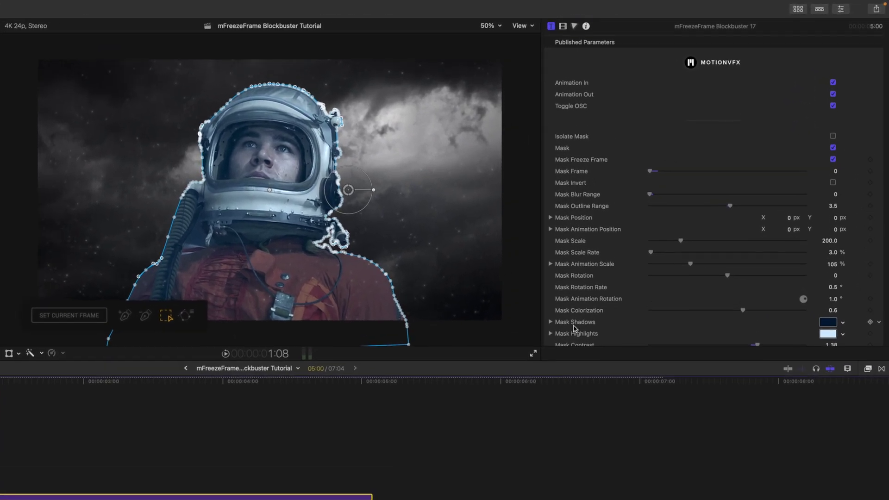
scroll(592, 291, down, 1)
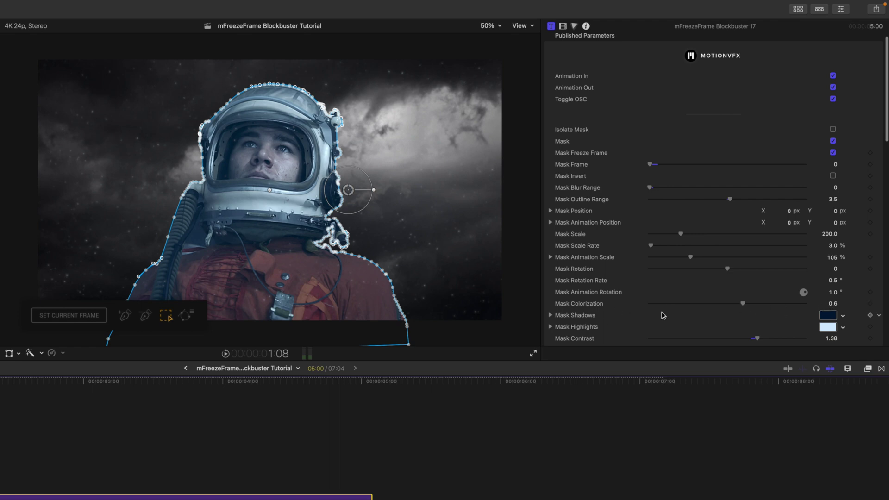
click(827, 315)
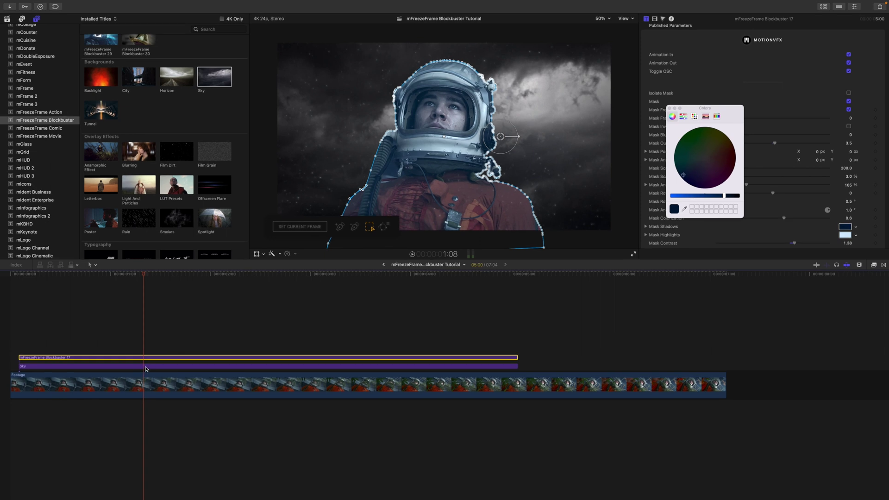
click(146, 369)
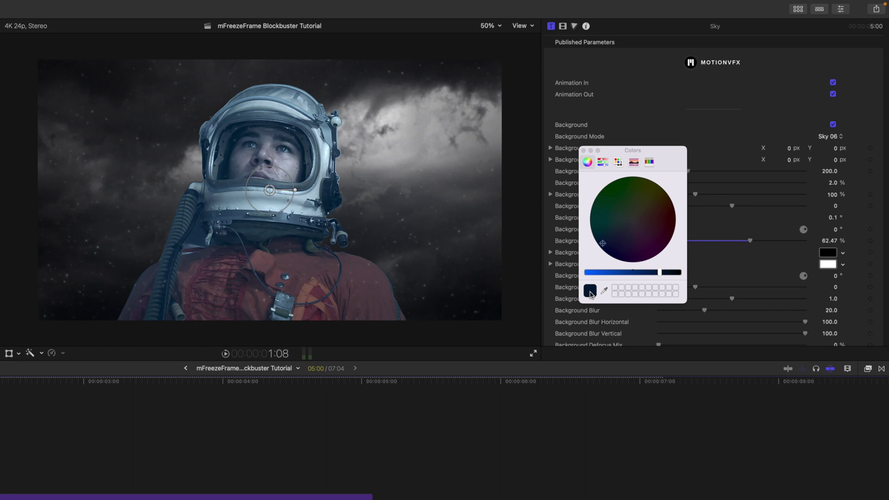
drag(590, 294, 738, 246)
drag(819, 243, 832, 253)
click(583, 151)
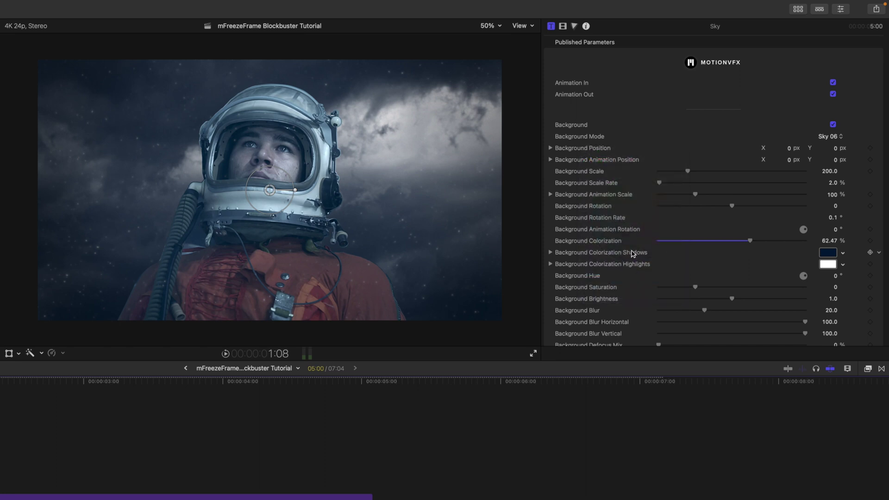
mouse_move(750, 241)
mouse_down()
mouse_move(711, 245)
mouse_move(774, 246)
mouse_move(736, 245)
mouse_move(773, 245)
mouse_move(763, 247)
mouse_up()
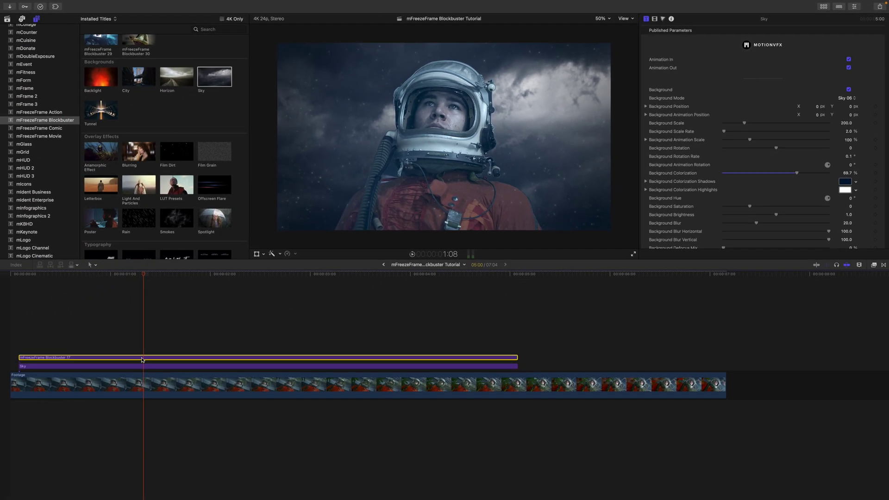
Copy the Blockbuster 17 title's light blue Mask Highlights color to the Sky title's Background Colorization Highlights.
click(142, 358)
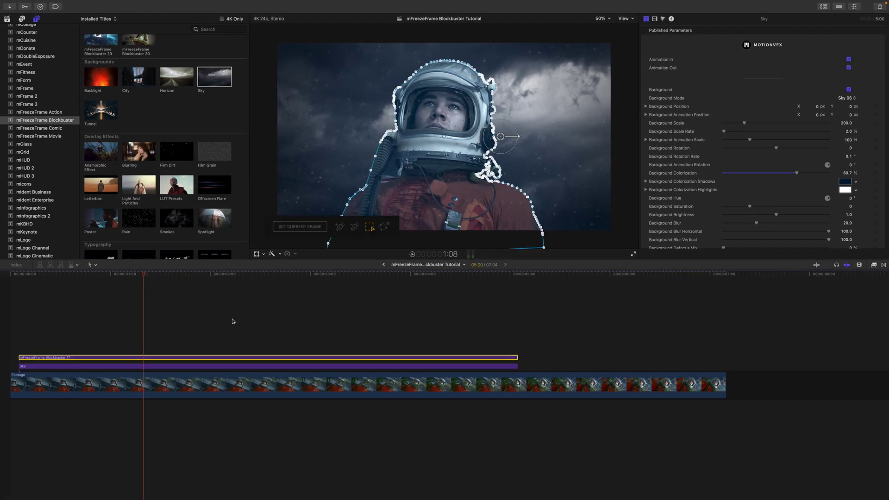
click(845, 240)
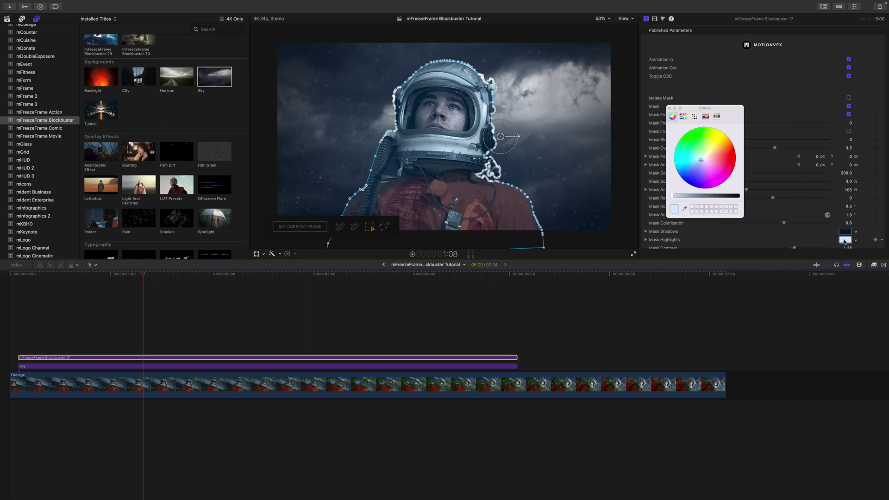
click(145, 367)
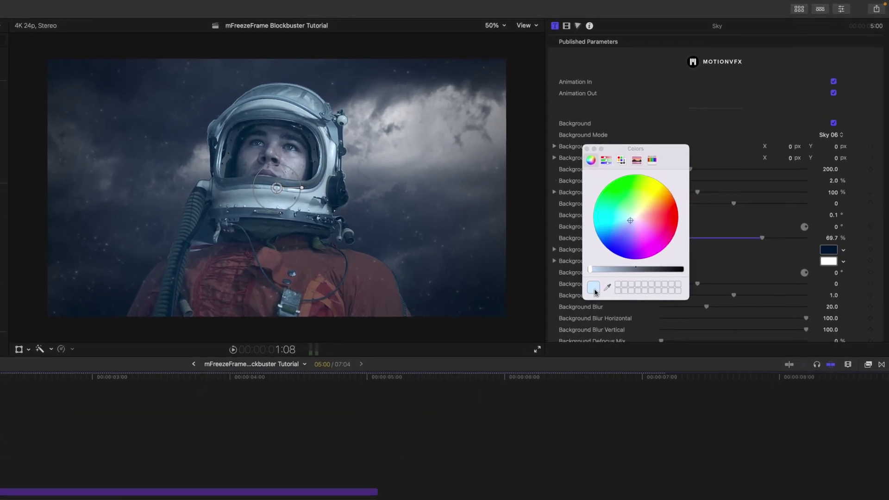
click(828, 264)
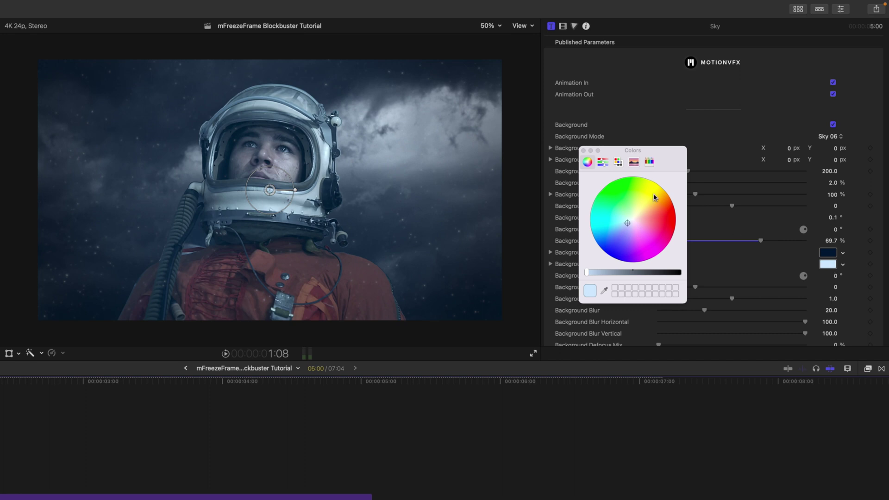
click(584, 151)
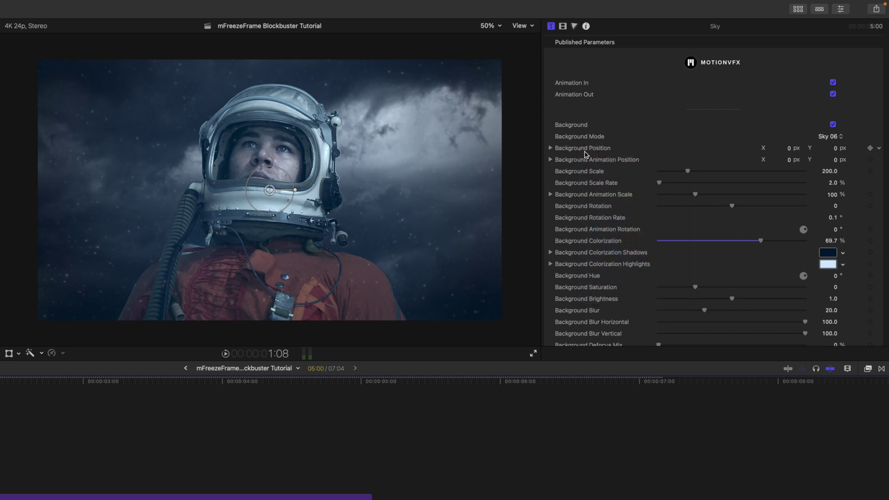
Try shifting the Sky title's Background Hue, restore it to 0°, and set Background Saturation to 0.01.
scroll(582, 278, down, 3)
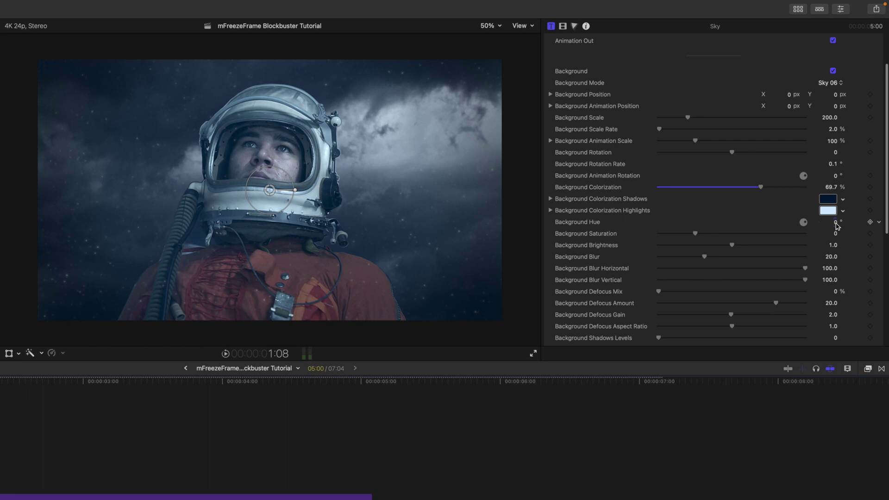
drag(835, 222, 835, 223)
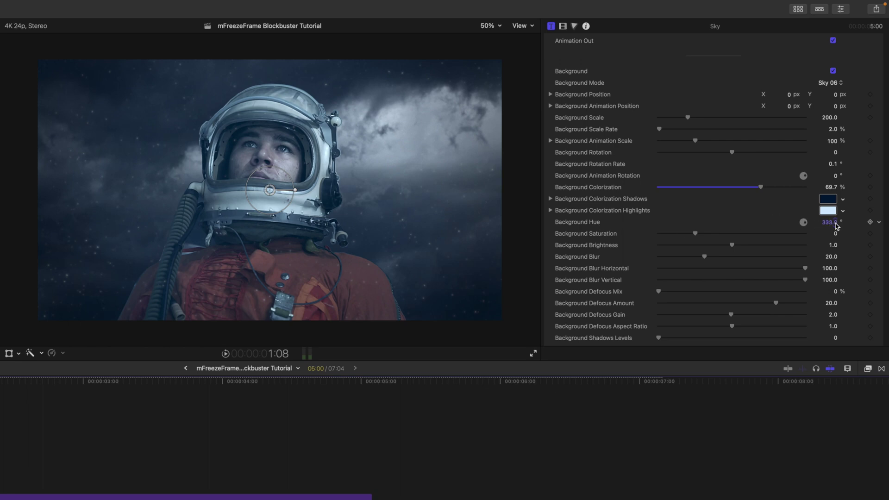
drag(695, 233, 704, 257)
scroll(658, 273, down, 3)
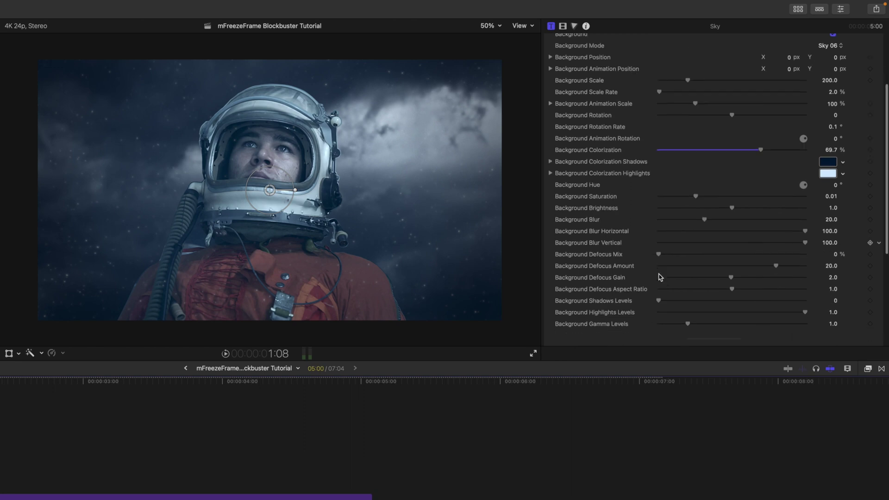
Set the Sky title's Background Defocus Amount to 25.0, Defocus Gain to 2.38 and Defocus Aspect Ratio to 1.35.
drag(775, 242, 808, 242)
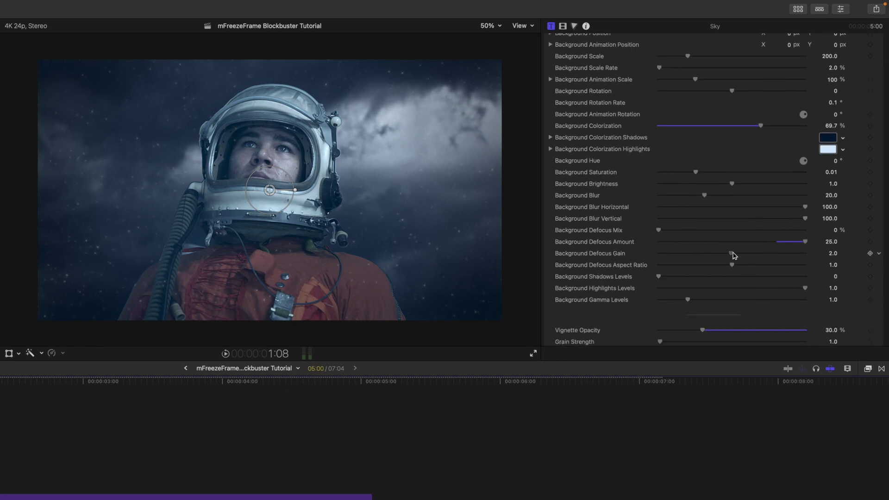
drag(733, 255, 758, 266)
scroll(656, 282, down, 2)
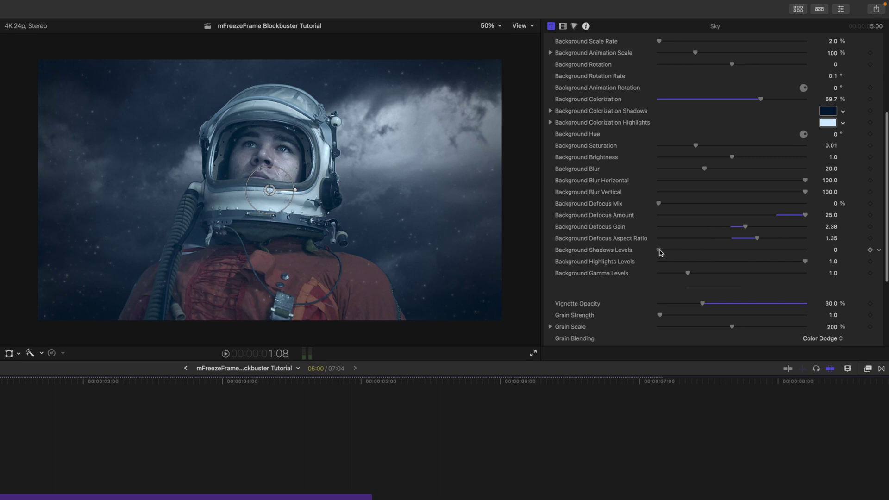
Try different Background Shadows, Highlights and Gamma Levels on the Sky title and return them to 0, 1.0 and 1.0.
drag(661, 251, 638, 255)
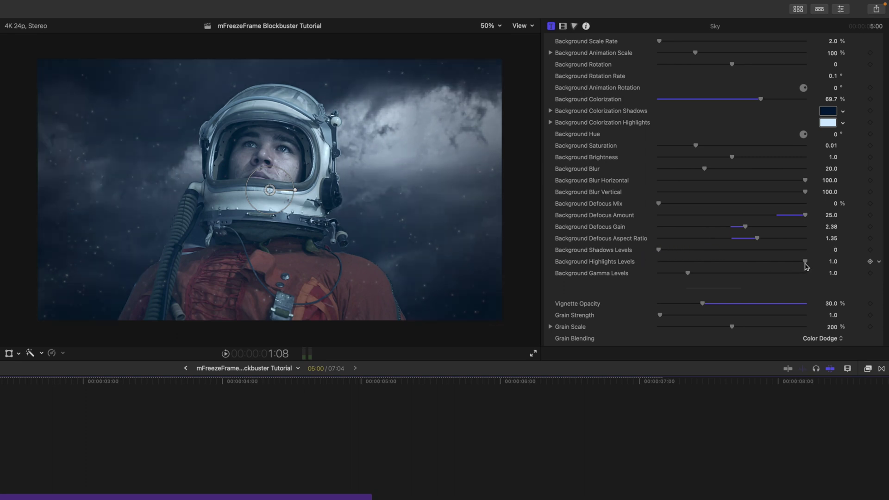
mouse_move(806, 265)
mouse_down()
mouse_move(738, 263)
mouse_move(804, 264)
mouse_up()
drag(688, 274, 688, 273)
scroll(635, 280, down, 8)
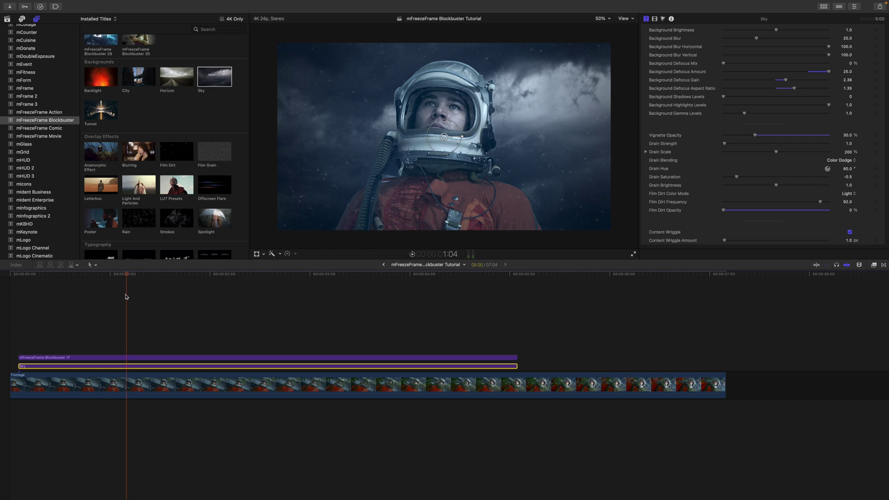
Set the Blockbuster 17 title's Snow Opacity to 0 %.
scroll(124, 335, left, 1)
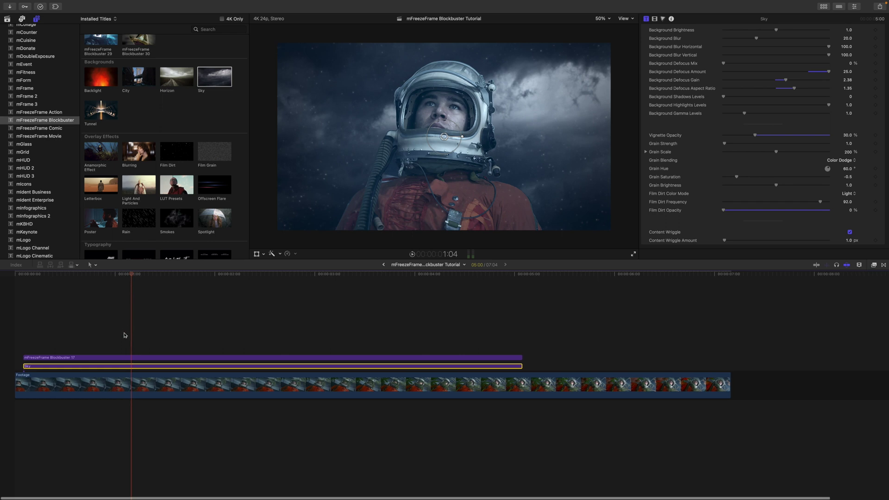
click(130, 358)
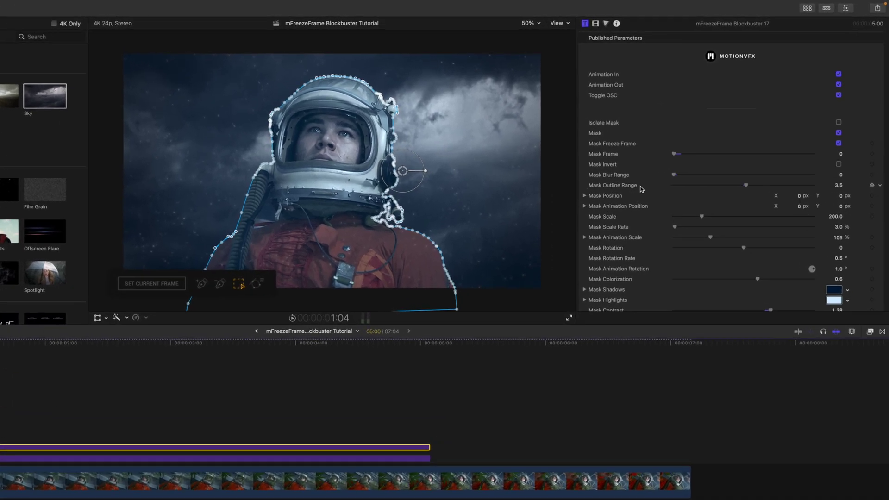
scroll(641, 188, down, 12)
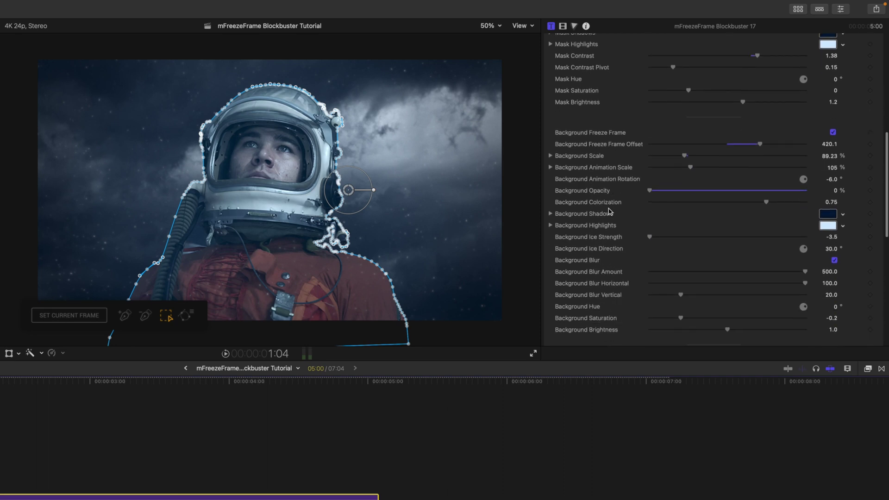
scroll(609, 212, down, 8)
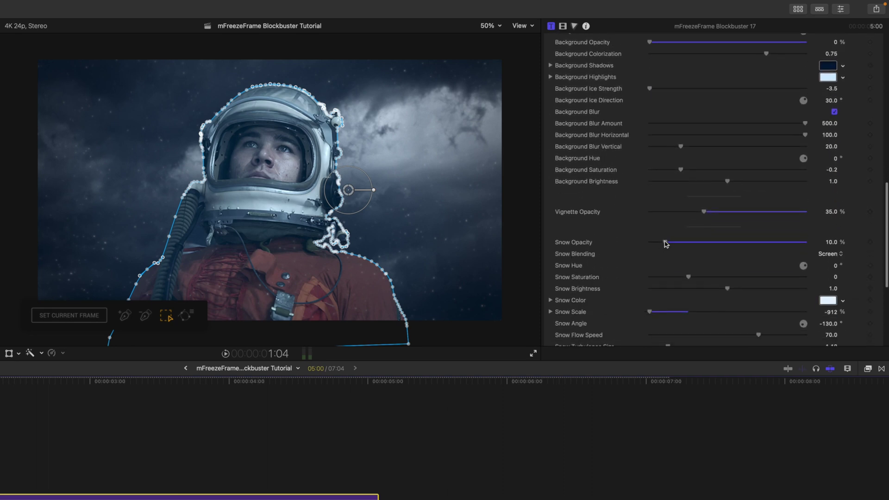
drag(665, 243, 609, 252)
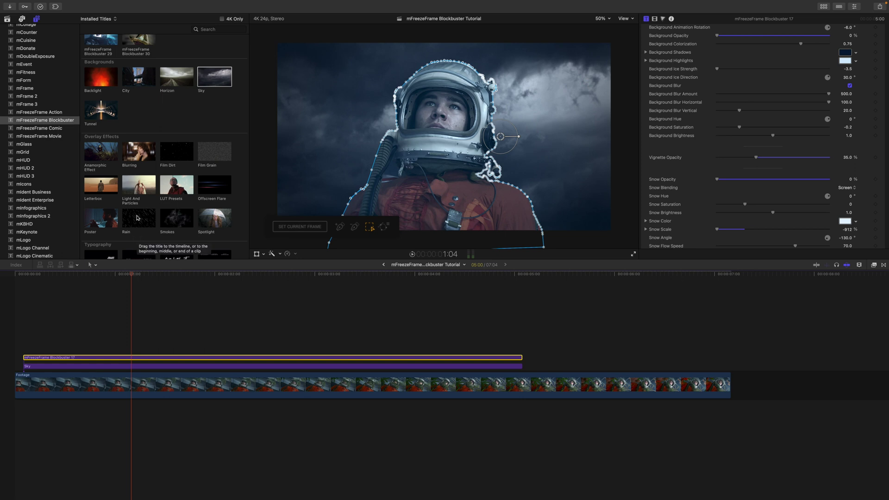
Add the Rain overlay above the Blockbuster 17 title and set its Rain Angle to -2.3, Rain Scale to 94.44 % and Rain Speed to -32.9.
drag(137, 217, 25, 331)
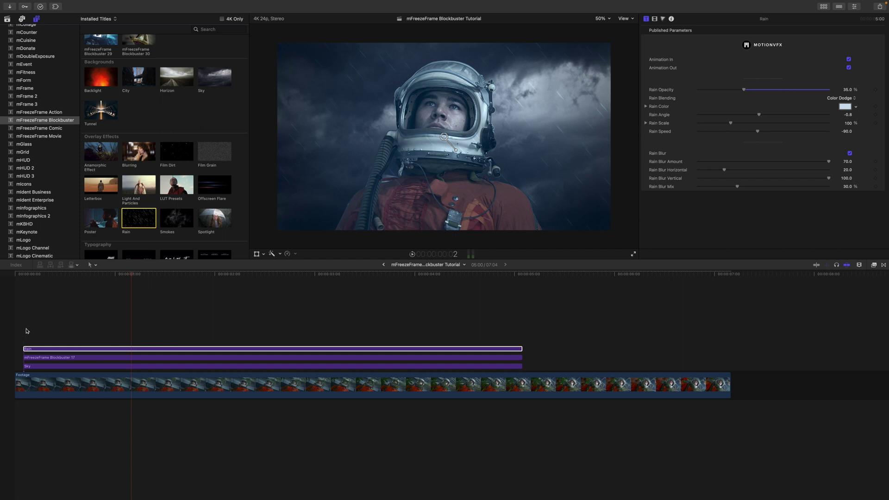
mouse_move(130, 275)
mouse_down()
mouse_move(74, 281)
mouse_move(132, 285)
mouse_up()
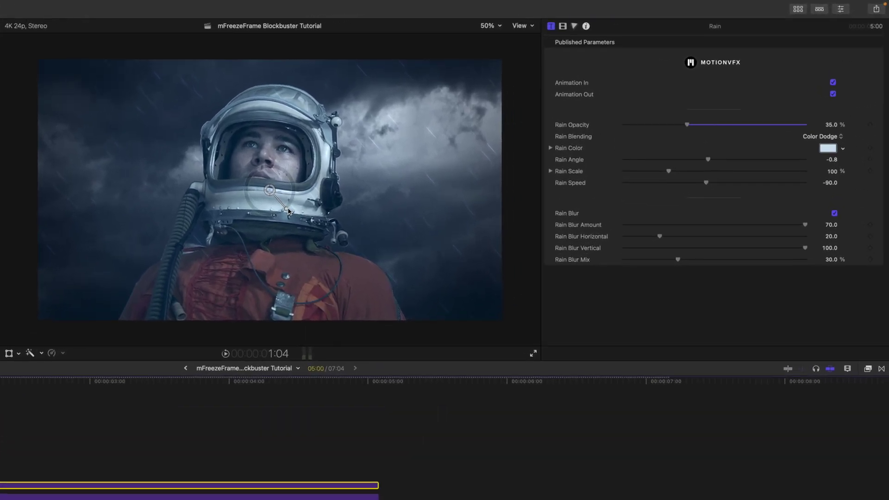
drag(288, 211, 251, 207)
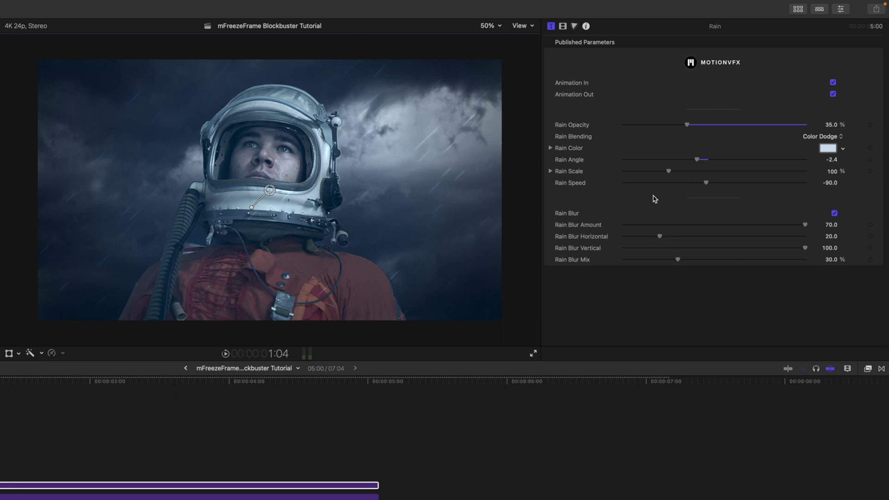
drag(698, 161, 711, 184)
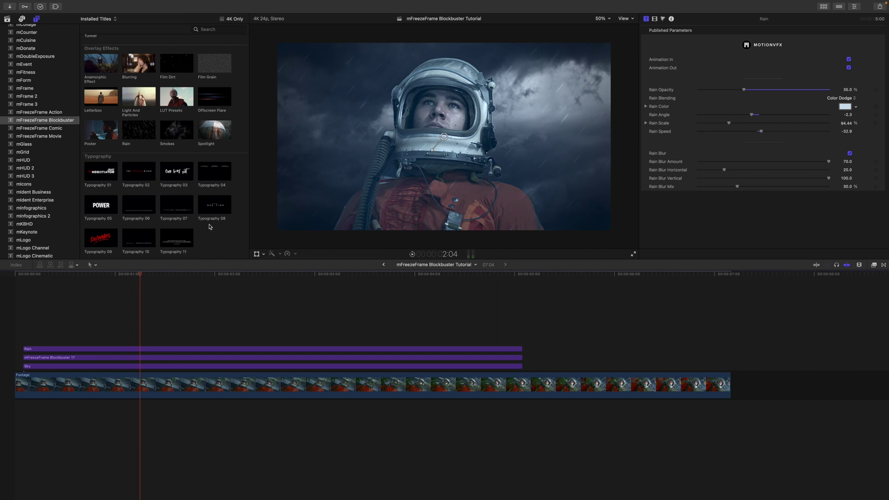
Add the Typography 08 title above the Rain overlay, move it to Content Position X -0.01, Y 0.33 px and set Content Scale to 497.5.
drag(214, 206, 26, 327)
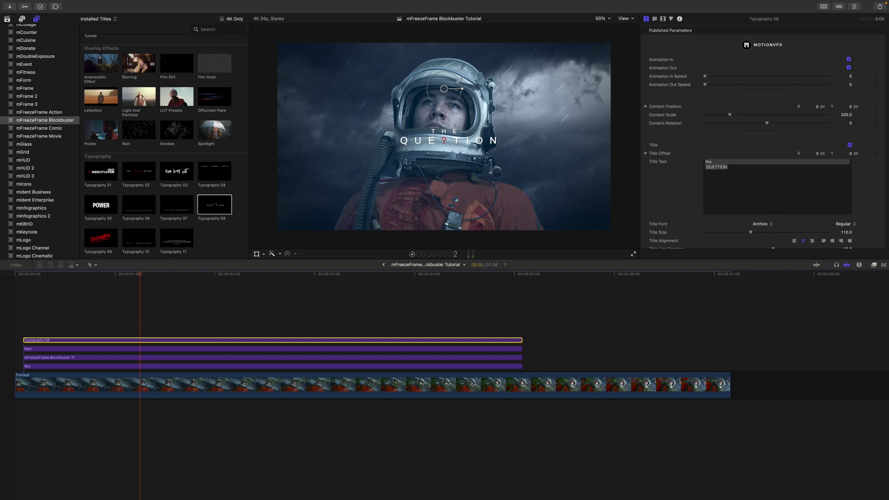
drag(458, 82, 443, 29)
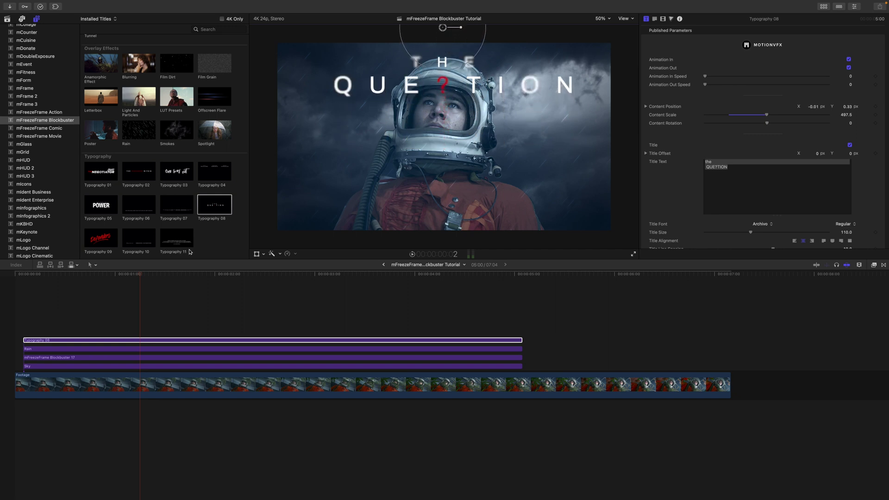
scroll(141, 341, right, 2)
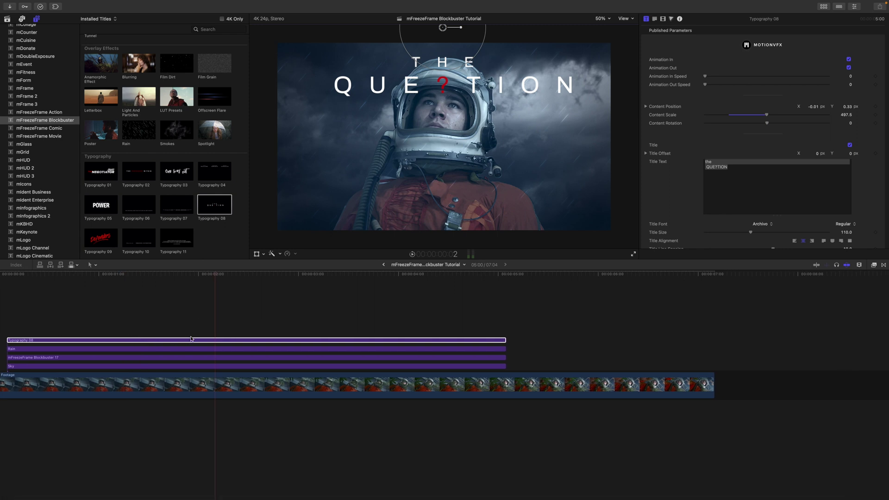
scroll(213, 333, left, 2)
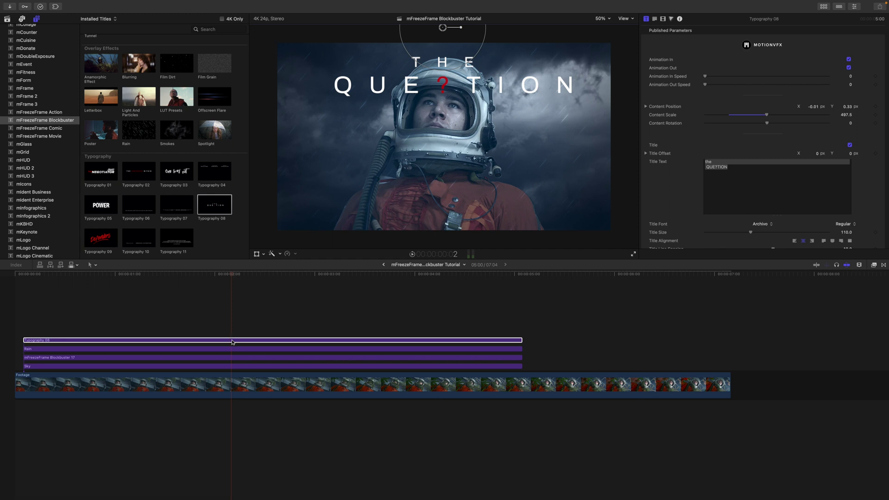
Move the Typography 08 title beneath the Blockbuster 17 title and replace its text with INTERPLANETARY.
drag(232, 342, 232, 362)
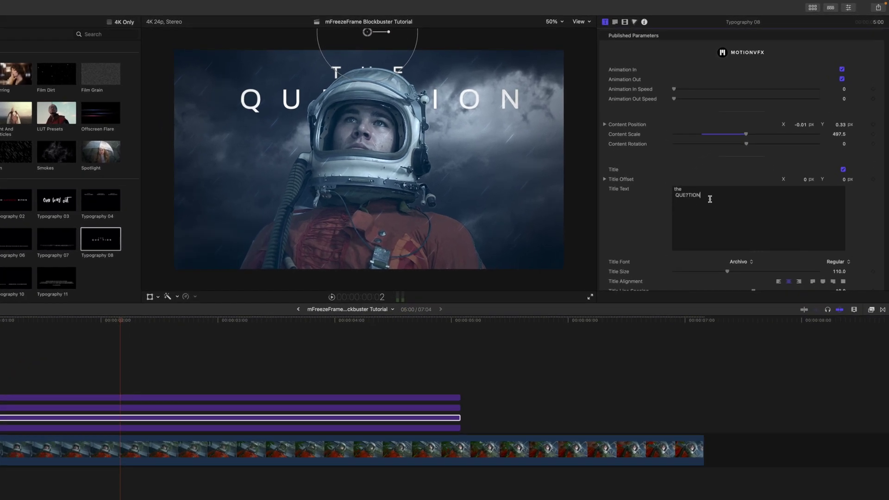
drag(728, 167, 688, 161)
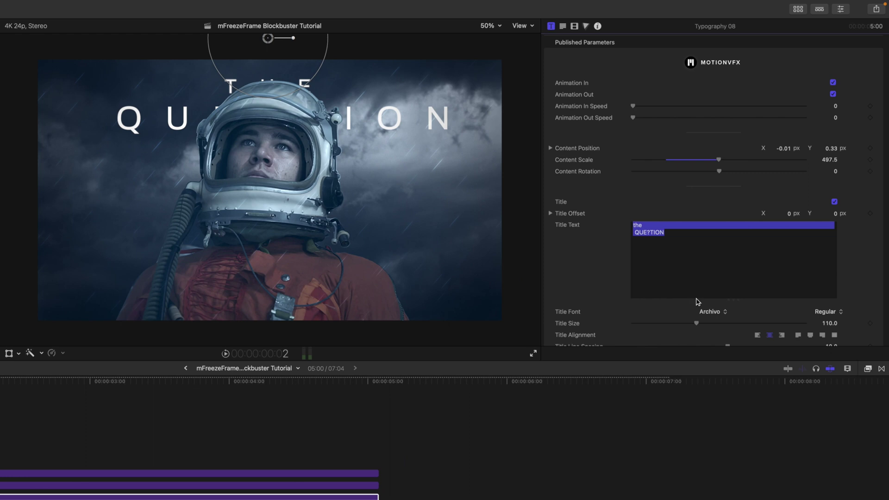
text(INTER)
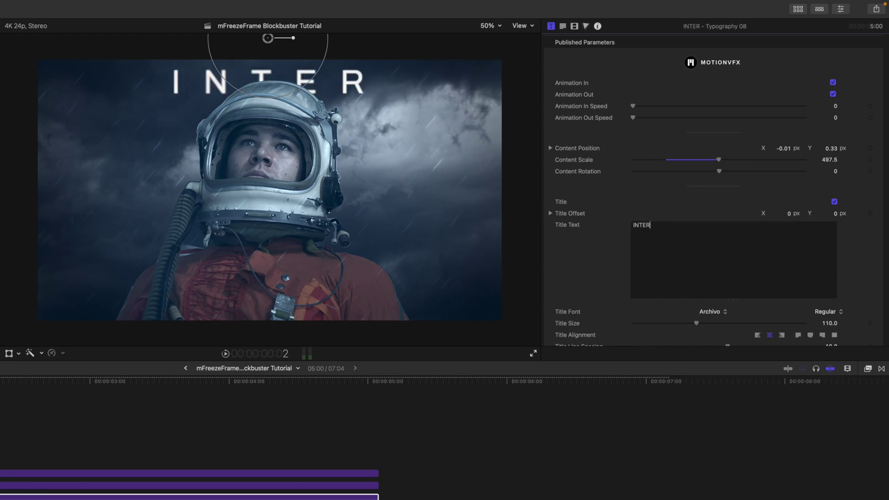
text(PLANETARY)
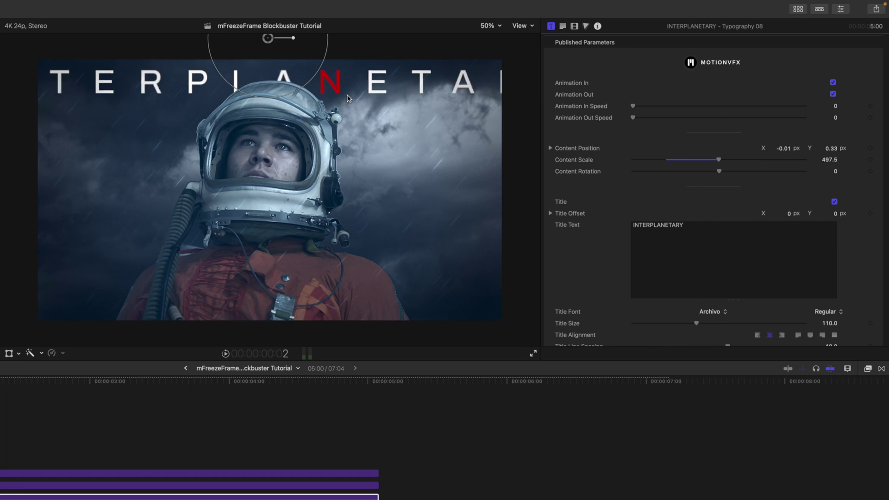
Reduce the INTERPLANETARY title's Content Scale to 268.9 and set its Title Font to Castoro.
drag(327, 53, 293, 51)
click(724, 315)
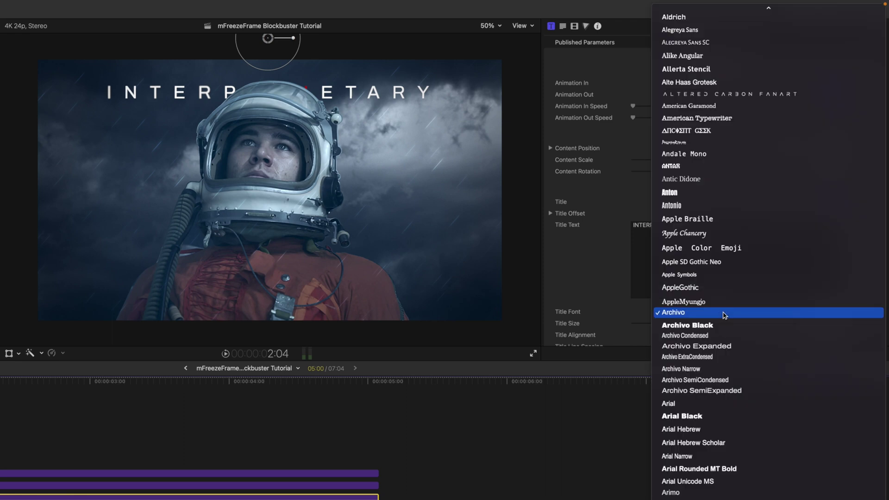
scroll(724, 311, down, 10)
click(724, 311)
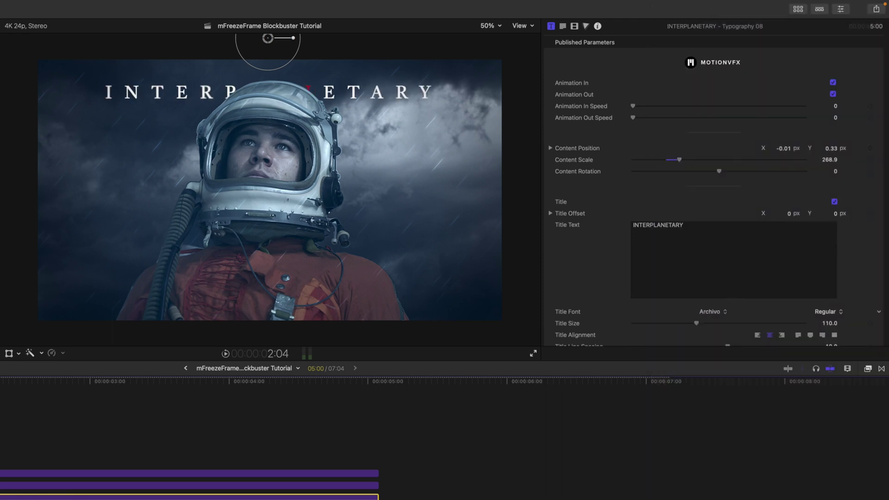
Raise the INTERPLANETARY title slightly higher in the frame and turn off its Title Distinction Color.
scroll(609, 263, down, 5)
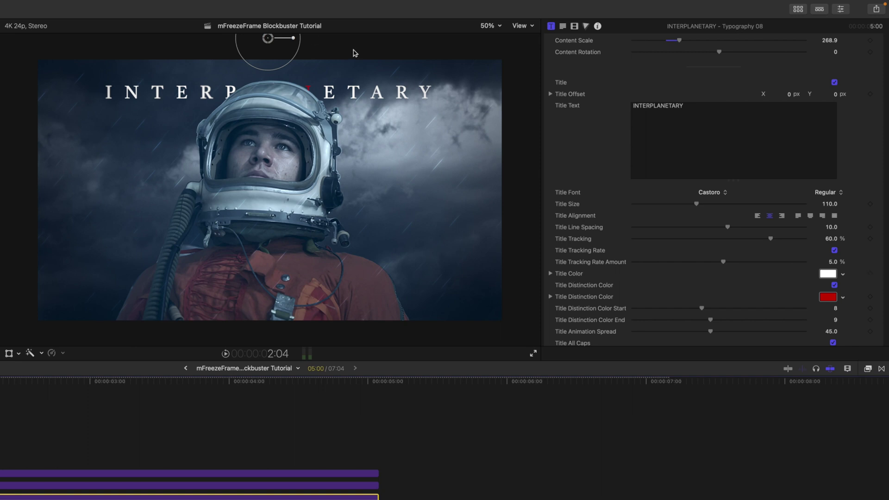
drag(272, 42, 271, 30)
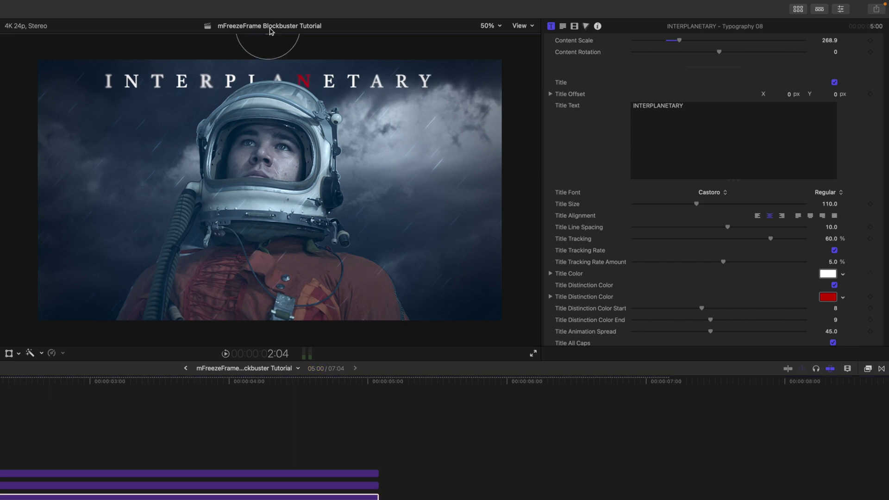
scroll(608, 241, down, 1)
scroll(608, 242, down, 2)
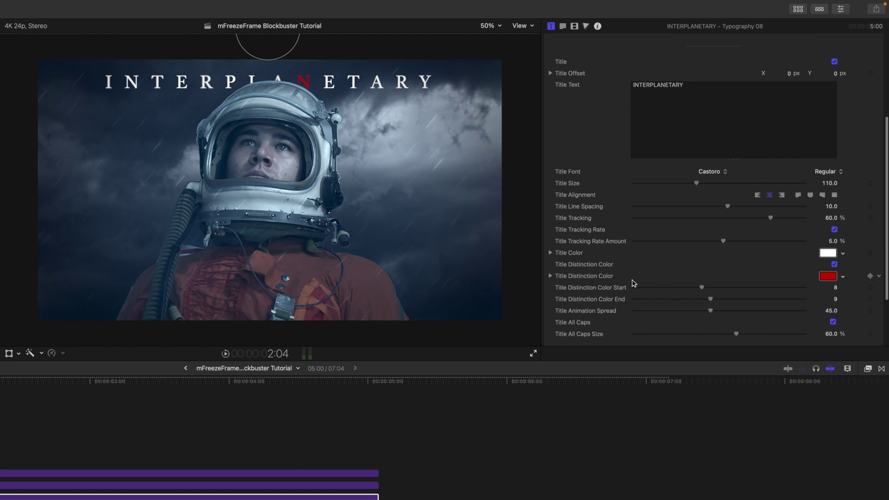
click(834, 264)
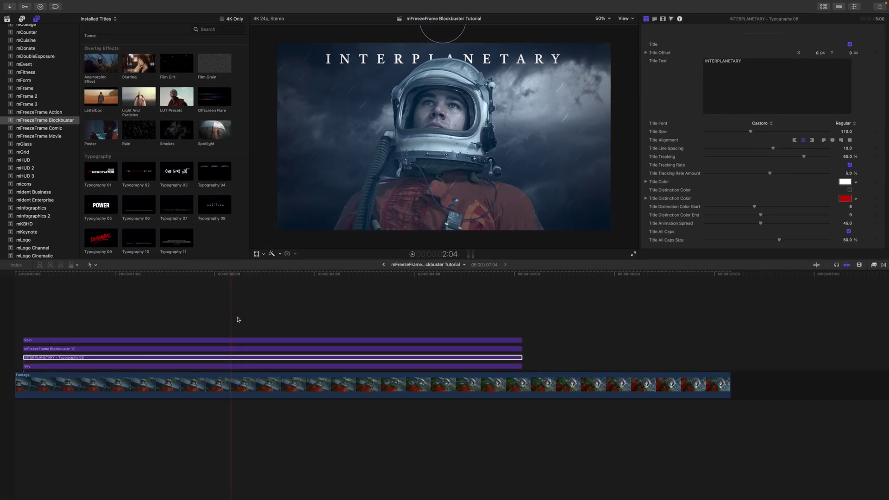
Shrink the Blockbuster 17 mask to Mask Scale 168.2 and move it to Mask Position X 0.01, Y -0.04 px.
click(233, 349)
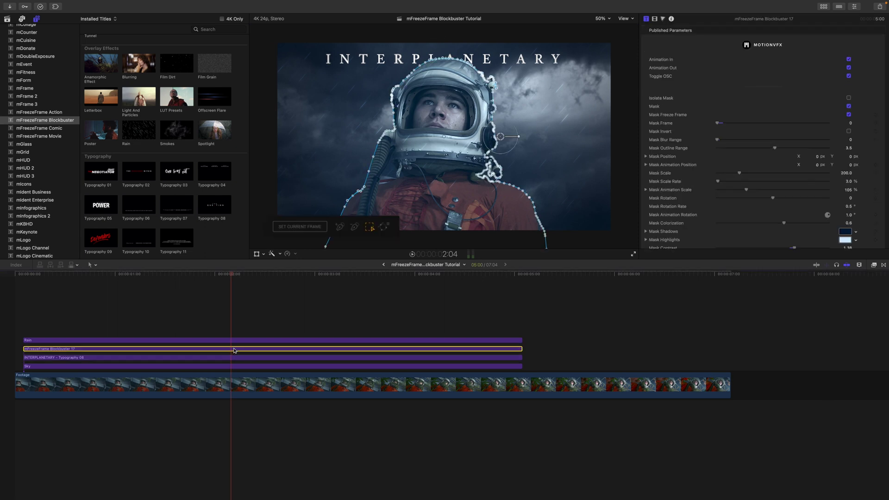
drag(511, 125, 505, 146)
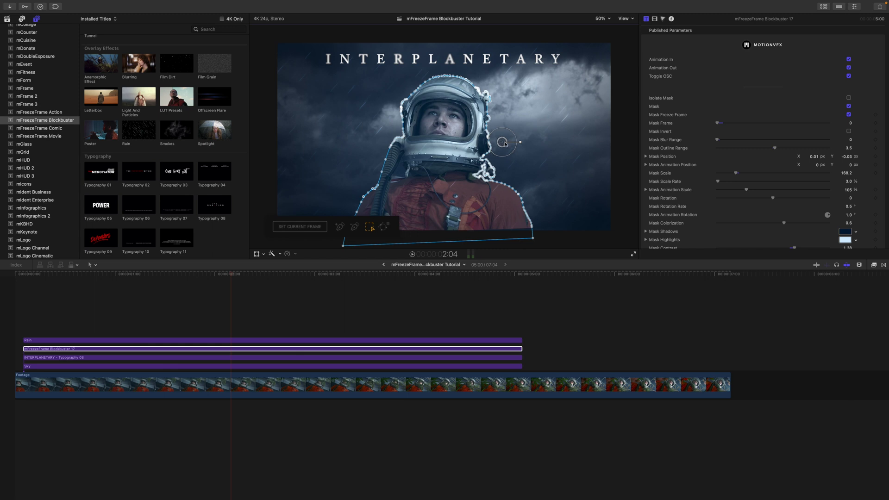
Reposition the INTERPLANETARY title over the helmet at Content Position X 0.01, Y 0.28 px.
click(224, 358)
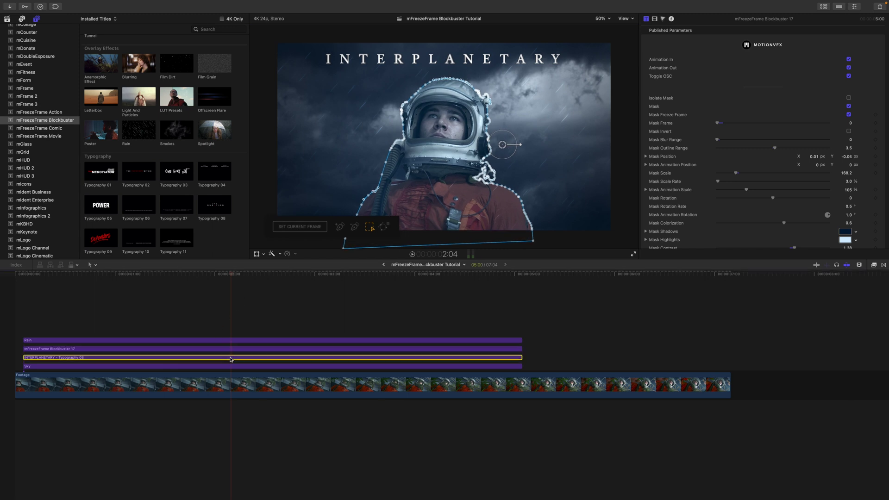
click(603, 18)
click(604, 46)
drag(443, 82, 447, 88)
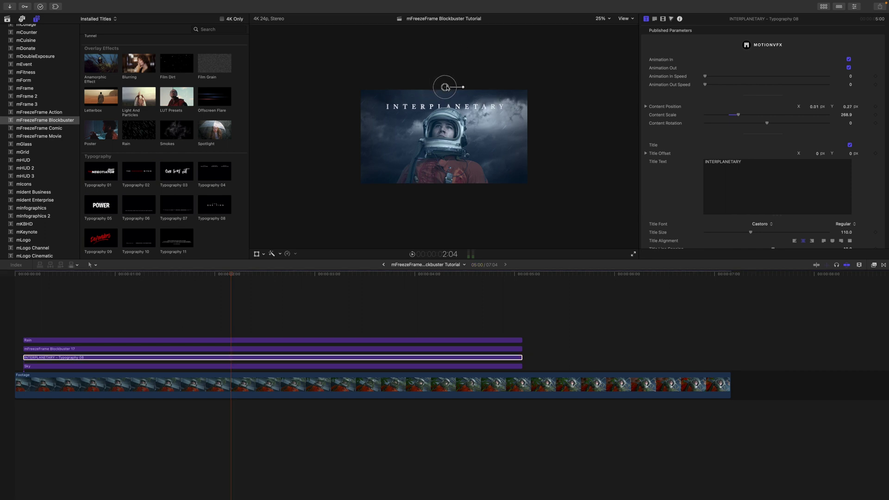
click(601, 18)
click(604, 27)
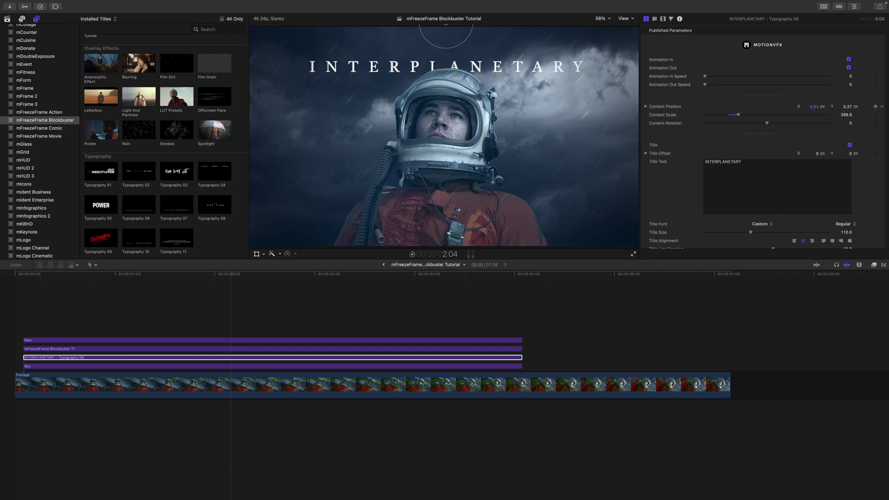
drag(813, 107, 846, 109)
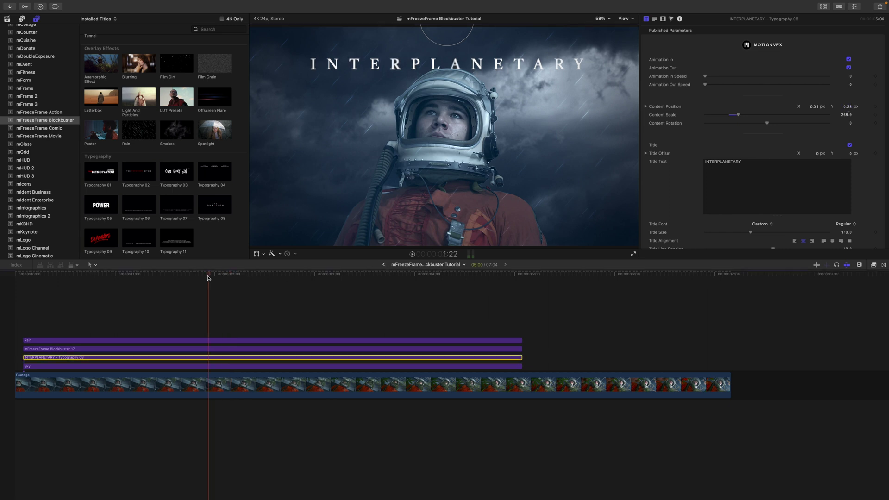
drag(176, 278, 207, 293)
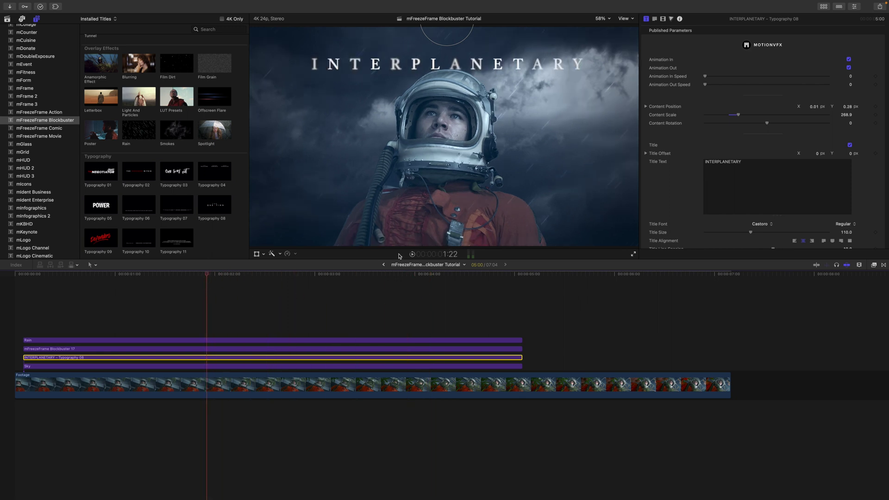
Add the Typography 07 credits title above the Rain overlay, aligned with its start, and review its text settings.
click(126, 339)
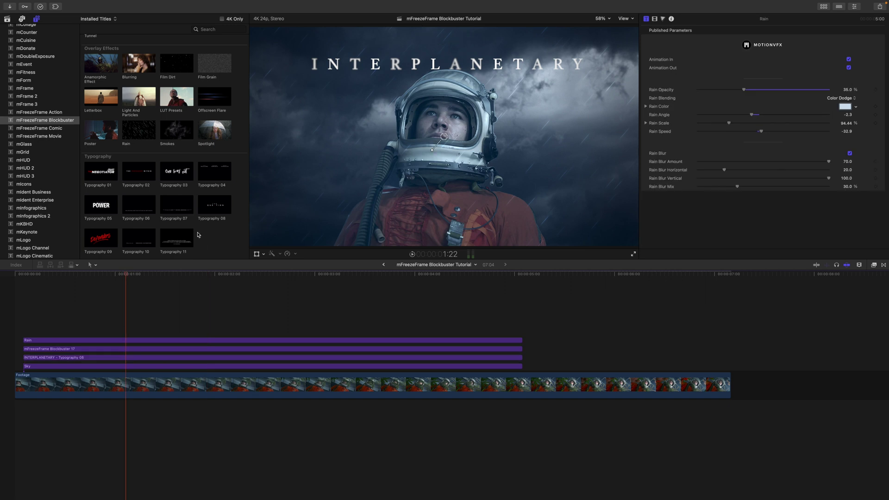
drag(179, 210, 29, 321)
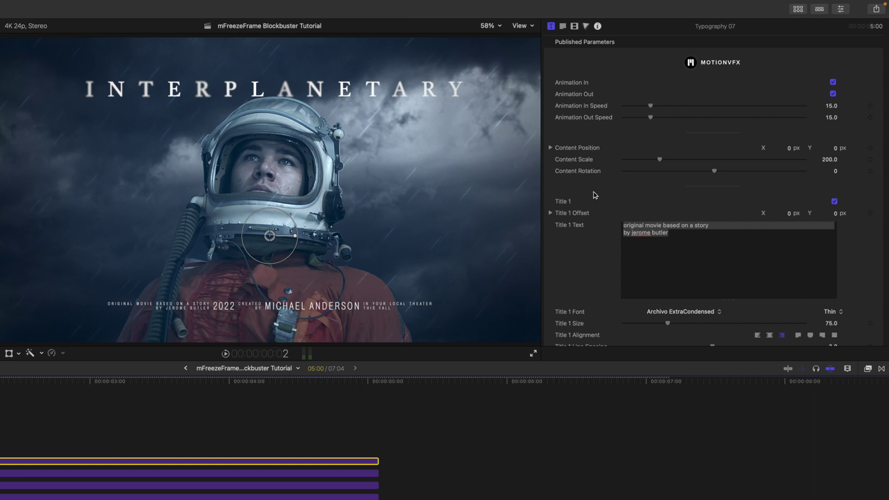
scroll(595, 195, down, 3)
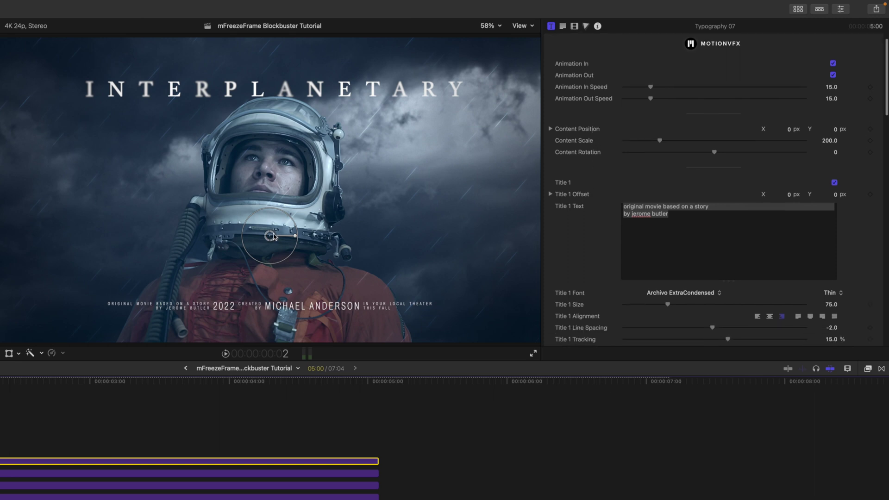
scroll(586, 216, down, 3)
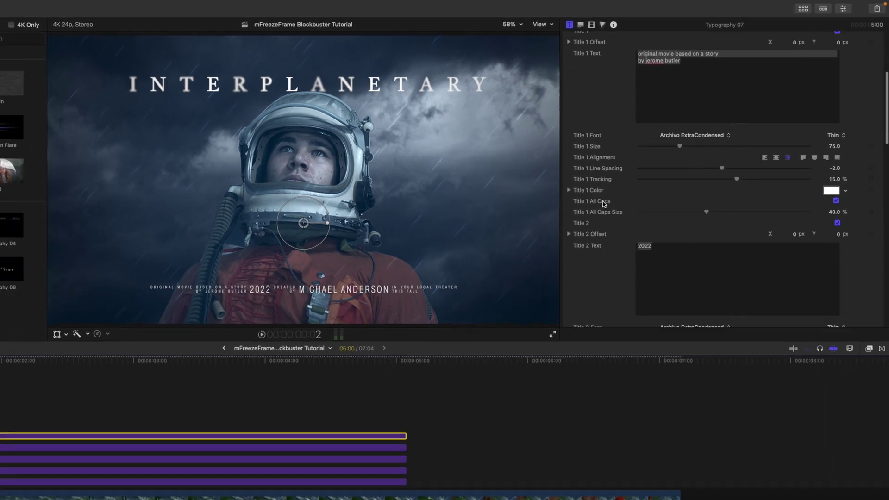
scroll(586, 216, up, 5)
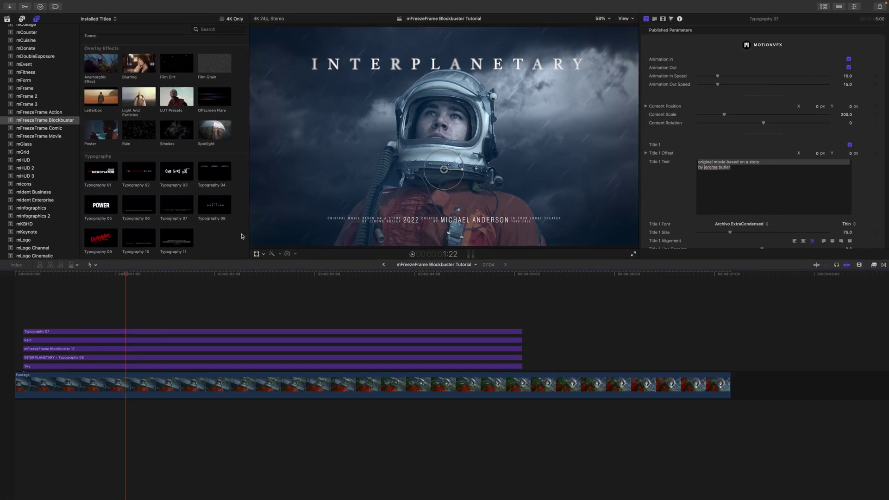
Add the LUT Presets overlay between the Rain overlay and the Typography 07 title.
scroll(237, 236, up, 3)
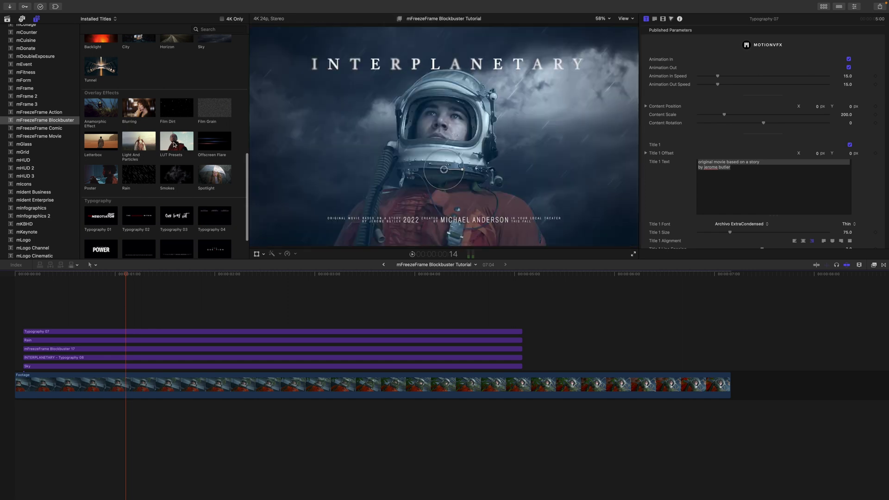
click(174, 159)
drag(174, 159, 29, 334)
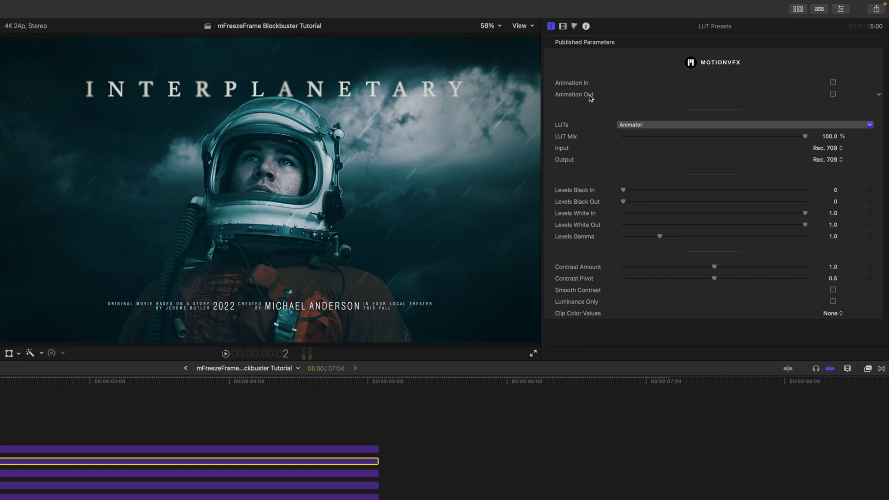
Try the Cameraman, Director, Editor, Filmmaker and Gaffer LUTs from mFreezeFrame Blockbuster on the LUT Presets overlay.
click(690, 125)
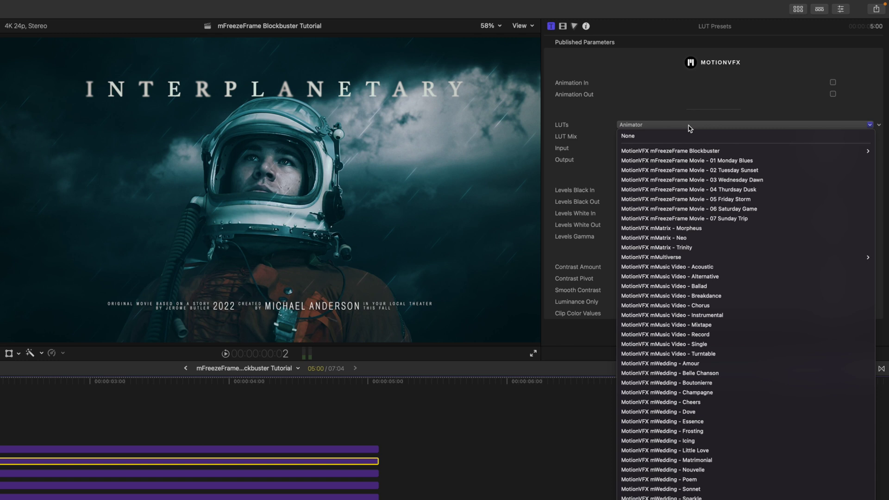
mouse_move(695, 153)
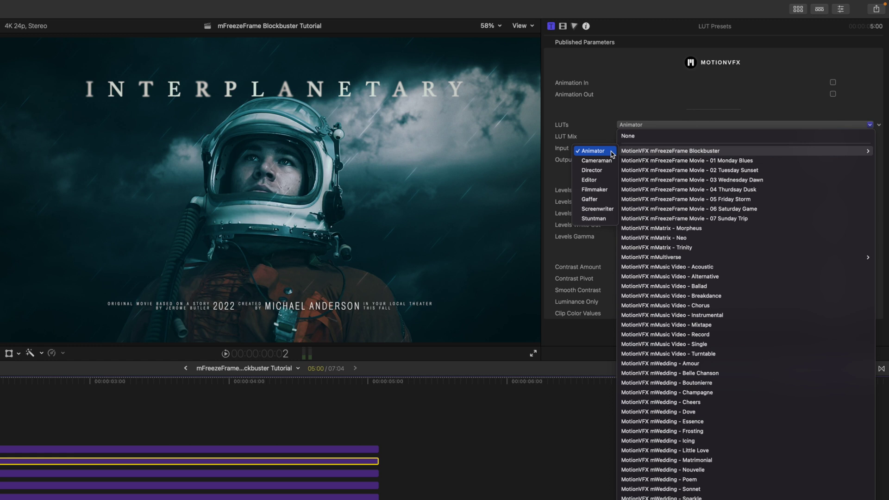
click(595, 161)
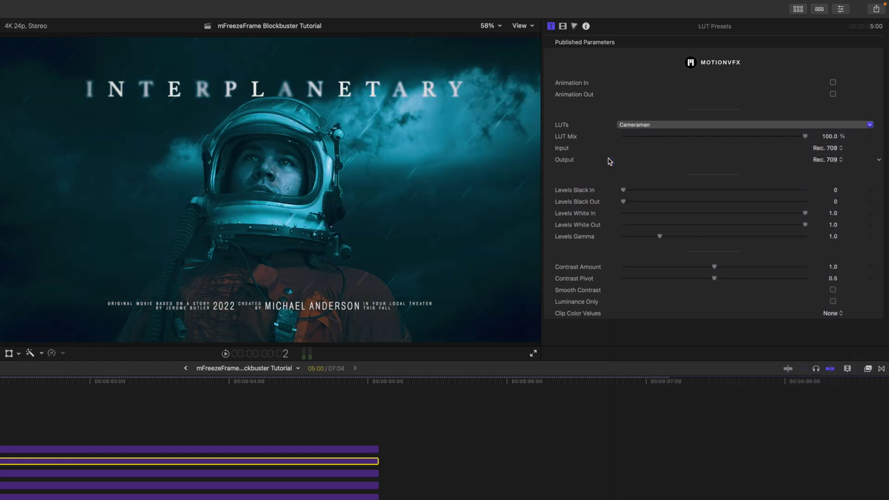
click(655, 125)
mouse_move(627, 150)
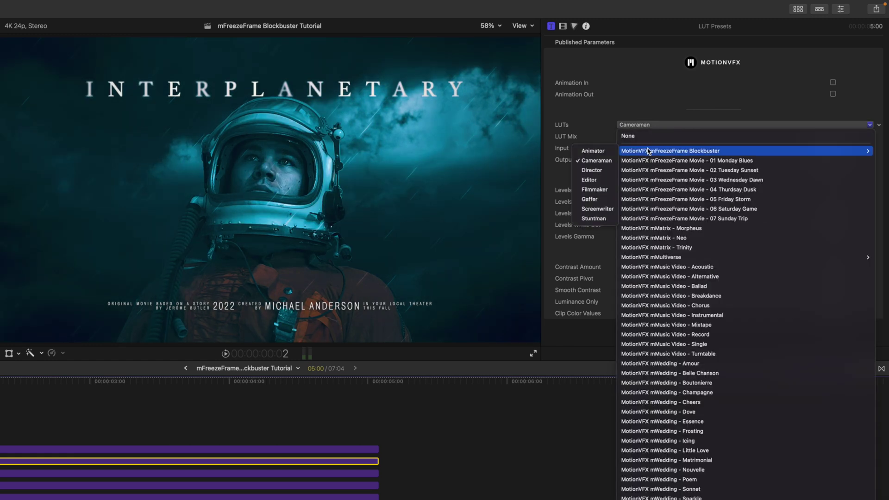
click(603, 172)
click(670, 127)
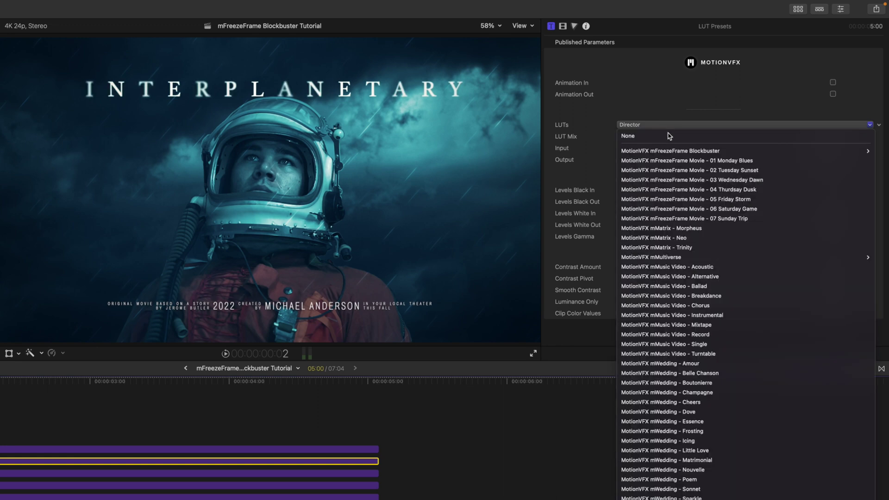
mouse_move(625, 150)
click(589, 179)
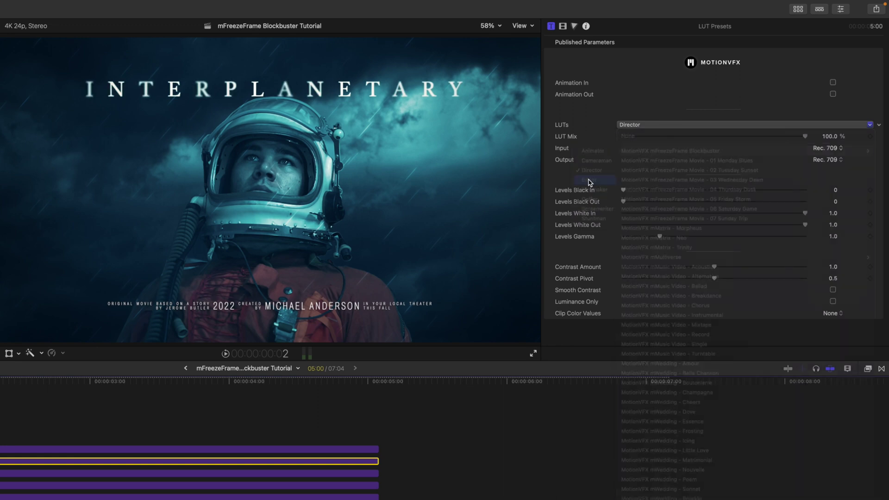
click(660, 129)
mouse_move(625, 151)
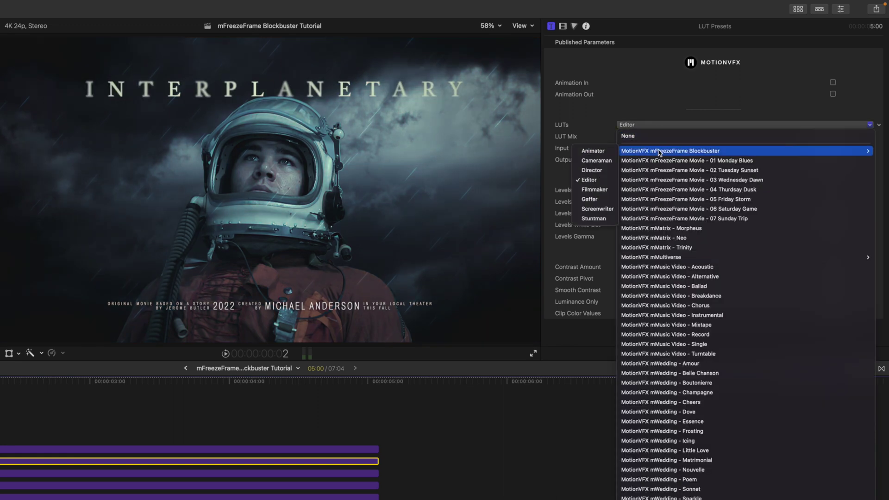
click(595, 190)
click(644, 126)
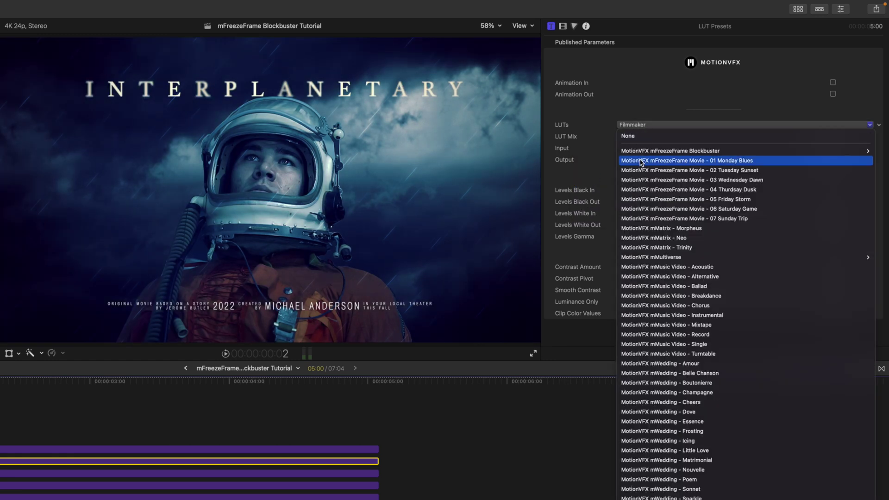
mouse_move(639, 151)
click(600, 204)
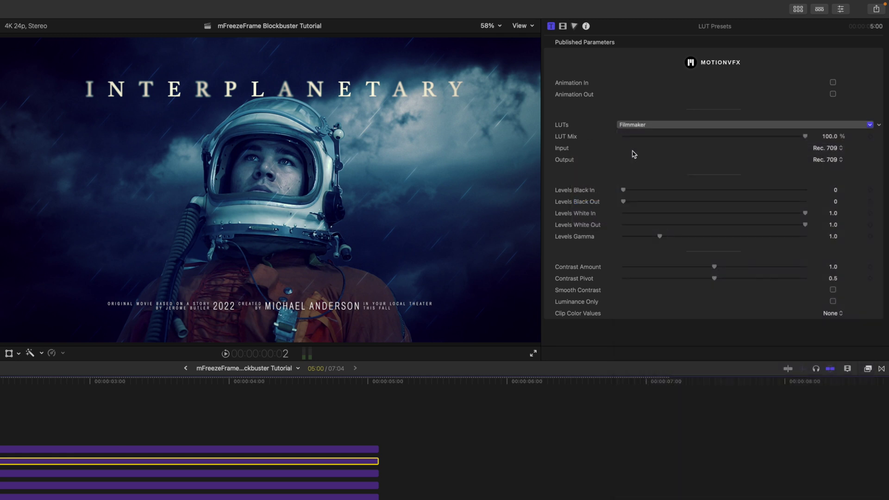
Set the LUT Presets overlay's LUT to Screenwriter from mFreezeFrame Blockbuster.
click(641, 130)
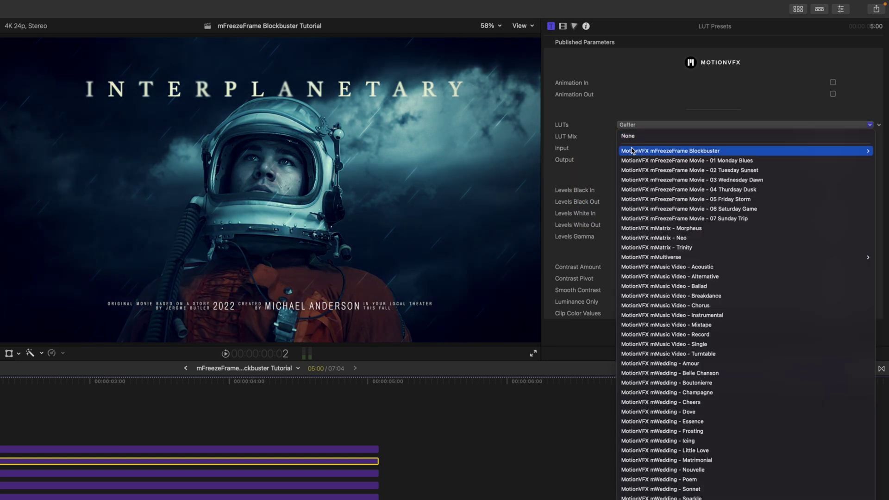
mouse_move(632, 151)
click(602, 207)
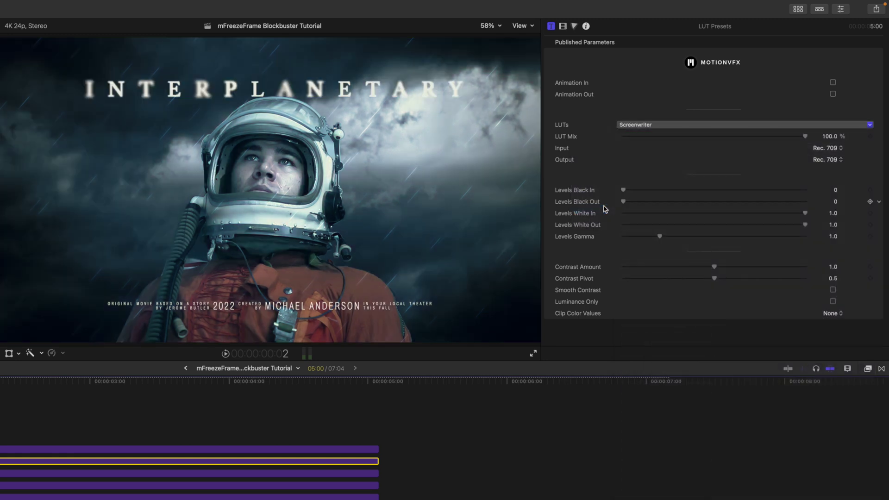
Try the Stuntman LUT from mFreezeFrame Blockbuster on the LUT Presets overlay and switch back to Screenwriter.
click(648, 129)
mouse_move(634, 154)
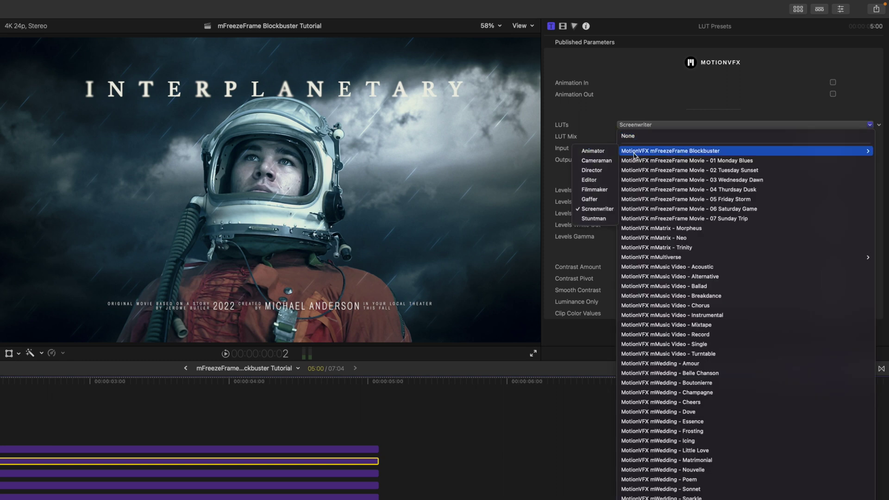
click(606, 220)
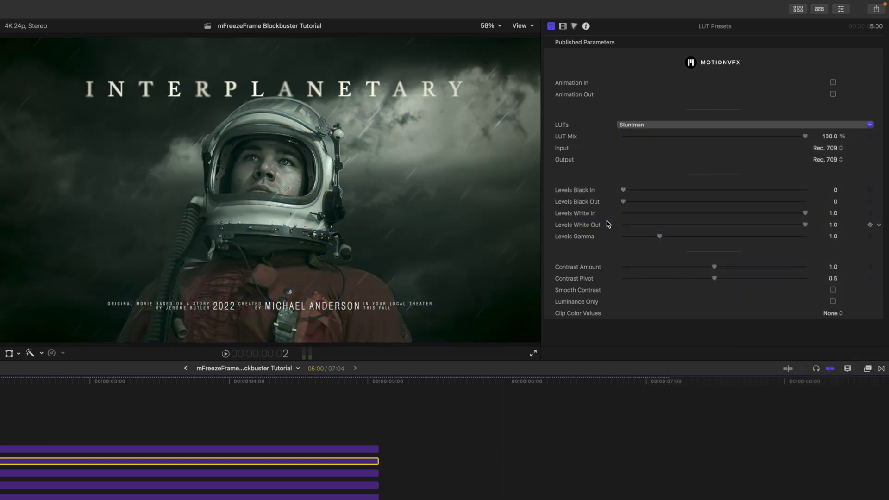
click(641, 126)
mouse_move(643, 152)
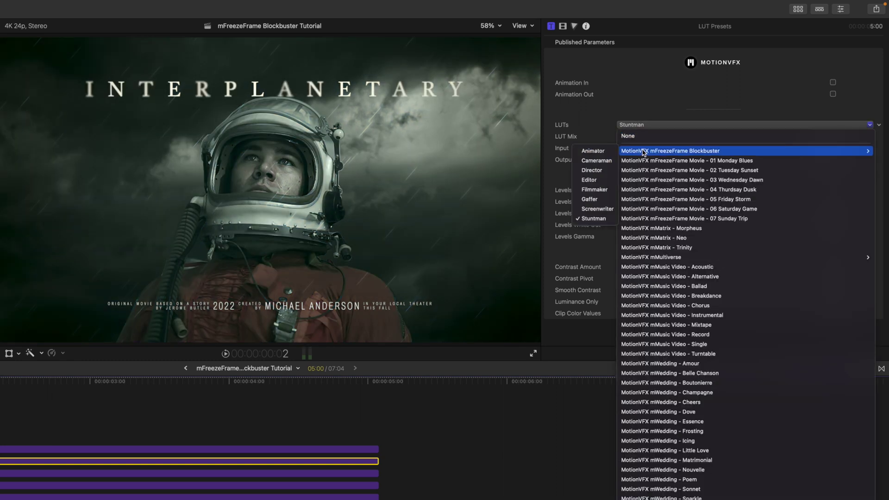
click(603, 209)
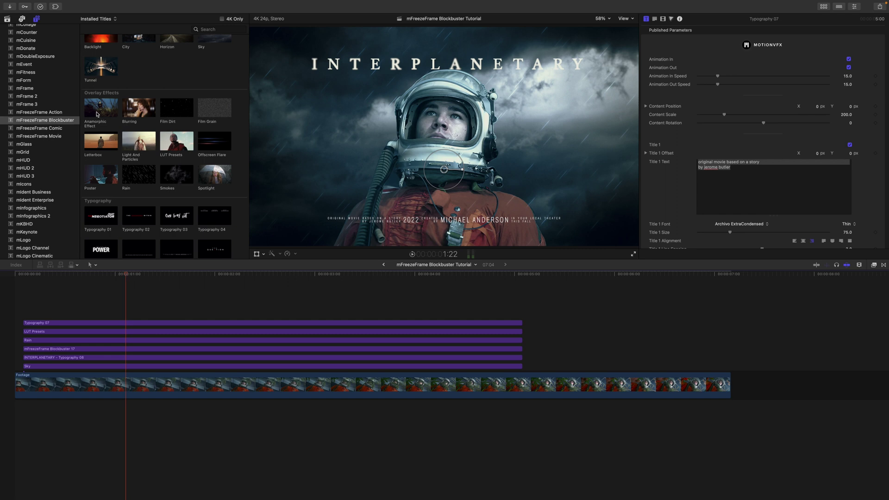
Try the Anamorphic Effect overlay above the Typography 07 title, aligned with its start, and delete it.
drag(97, 114, 28, 306)
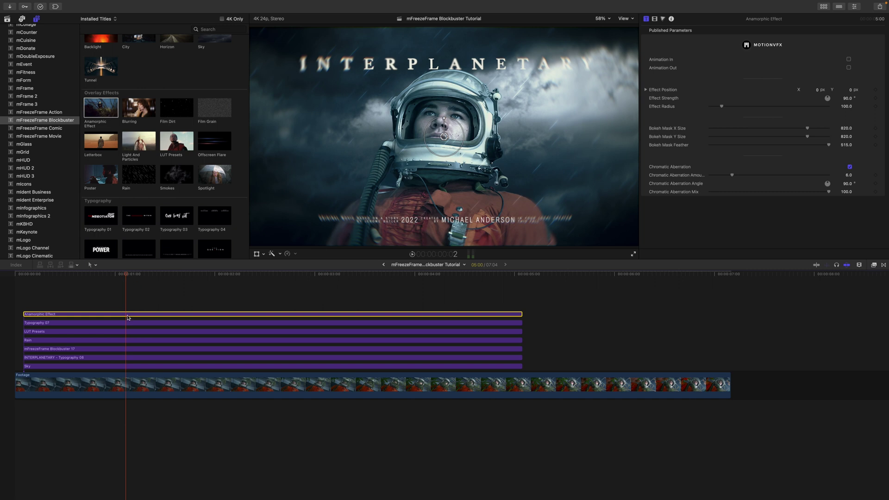
key(Delete)
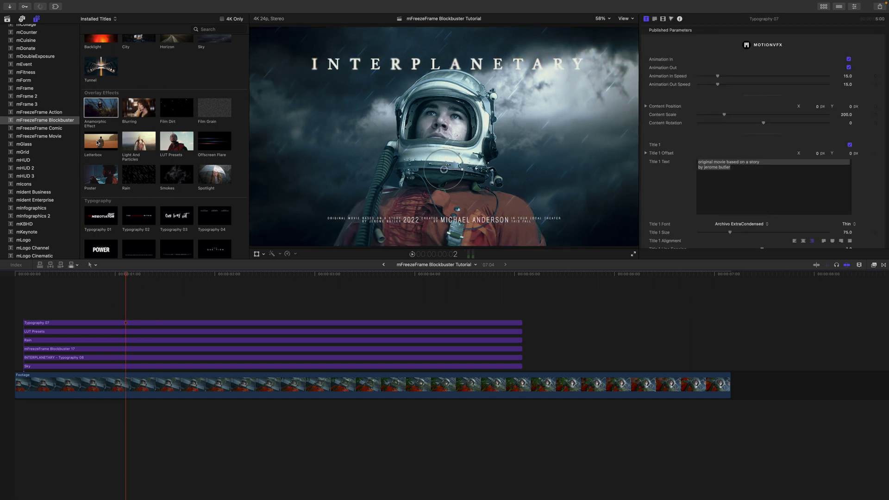
Try a Letterbox overlay above the Typography 07 title with the 2:00 and 1:85 presets, and delete it.
drag(98, 149, 25, 307)
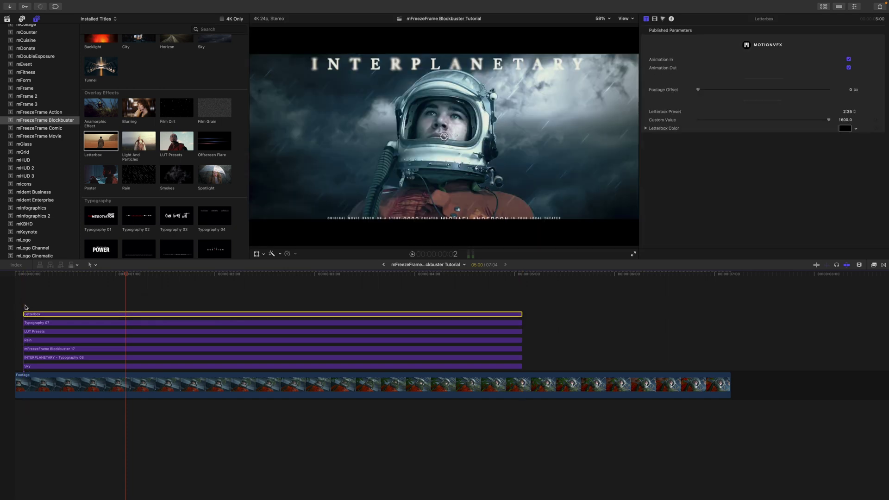
drag(445, 137, 444, 130)
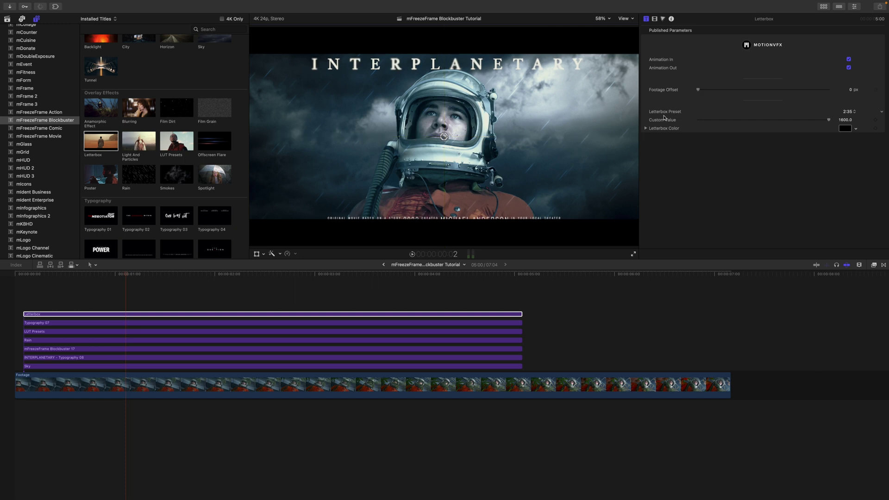
click(847, 111)
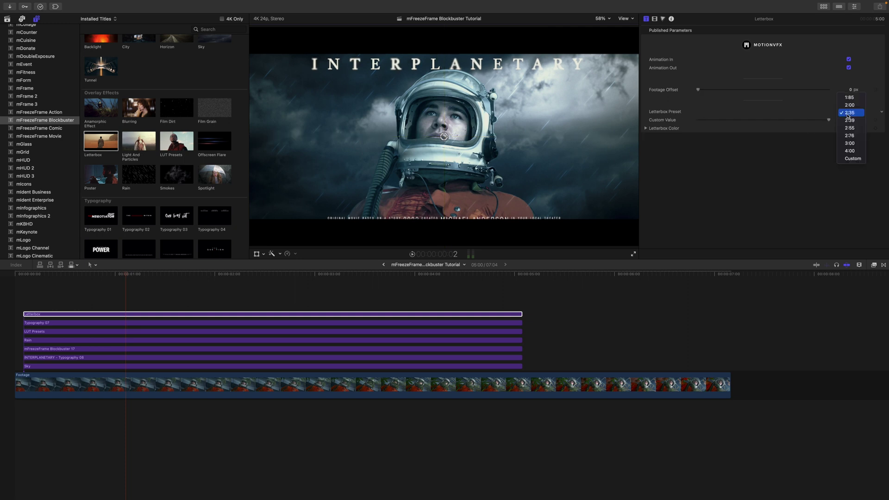
click(849, 105)
click(849, 112)
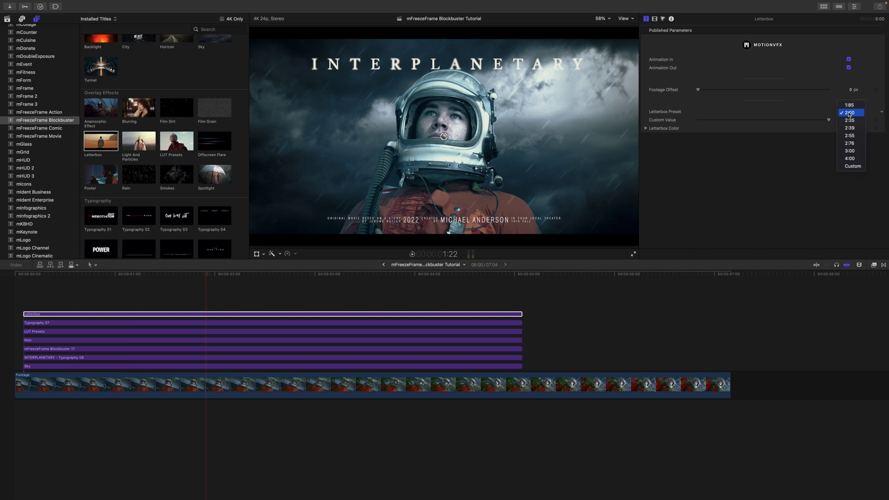
click(850, 105)
click(850, 112)
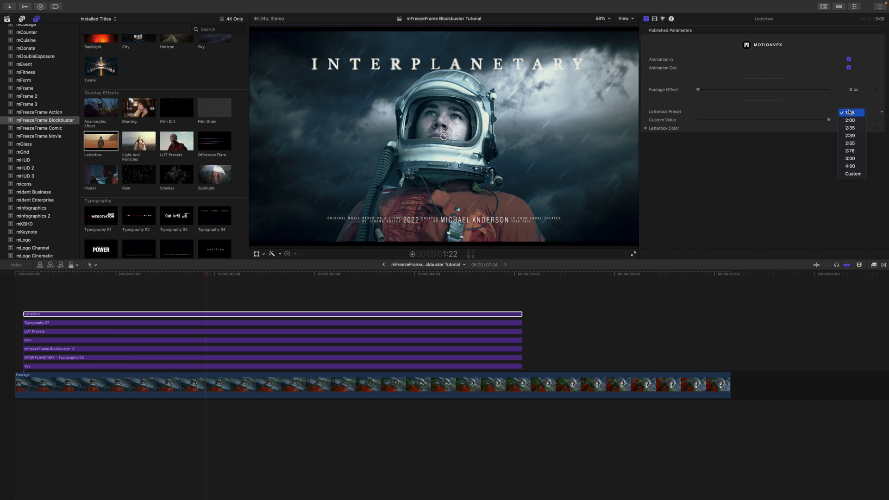
click(850, 120)
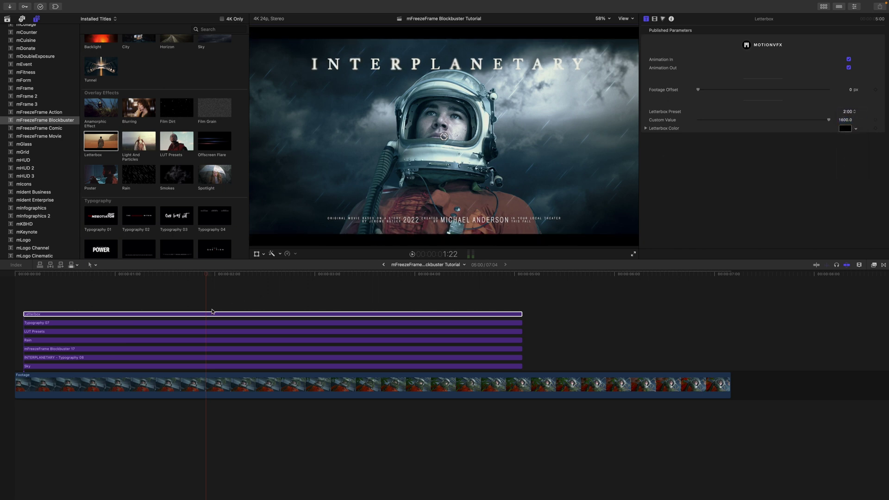
key(Delete)
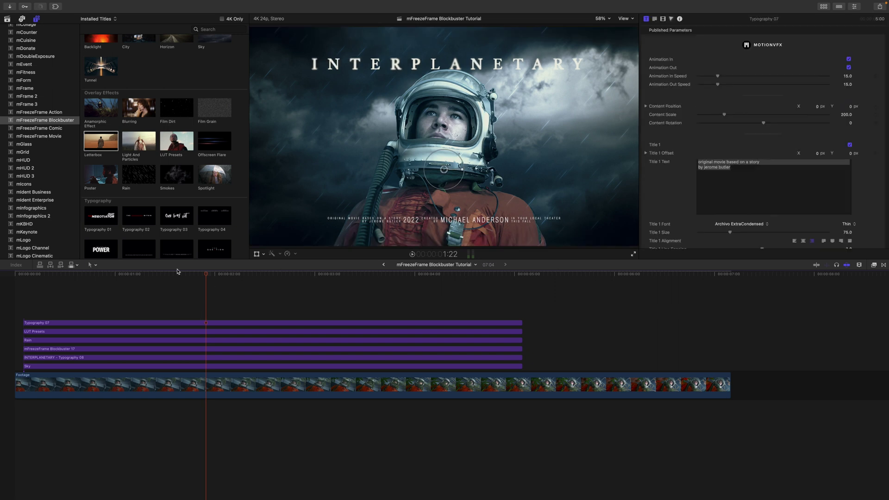
Add the Light And Particles overlay above the Typography 07 title, aligned with its start, and preview the frame at 1:19.
drag(137, 147, 28, 311)
click(193, 277)
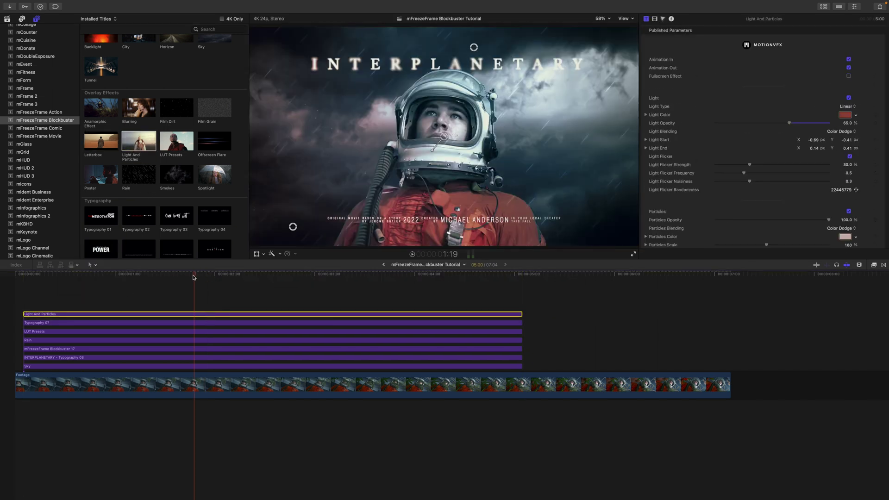